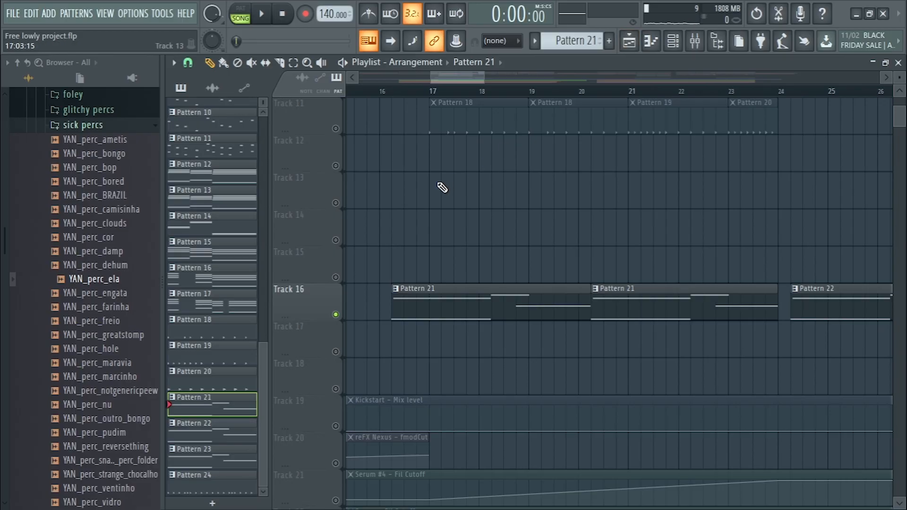
# Step: Play the soloed Pattern 21 clips on Track 16 around bar 17 and stop playback
pyautogui.scroll(3, 435, 212)
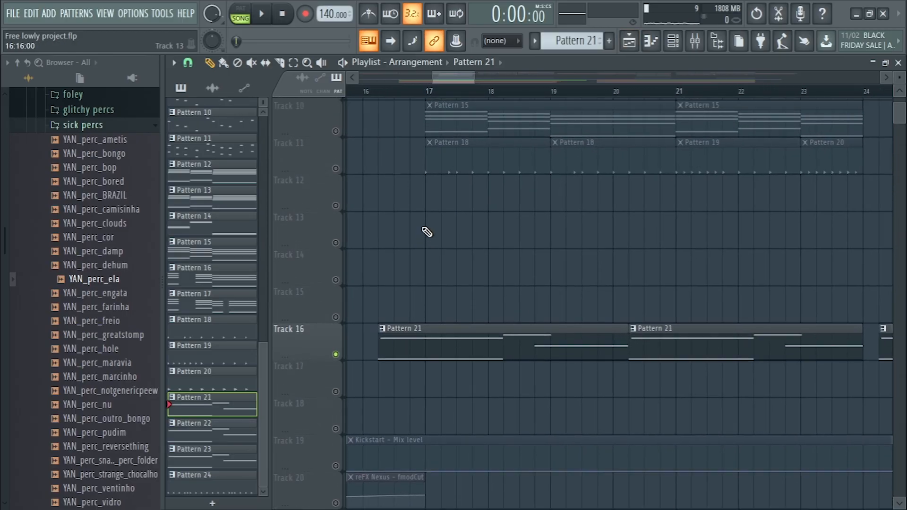
pyautogui.scroll(-3, 424, 238)
pyautogui.scroll(-3, 425, 241)
pyautogui.scroll(4, 436, 400)
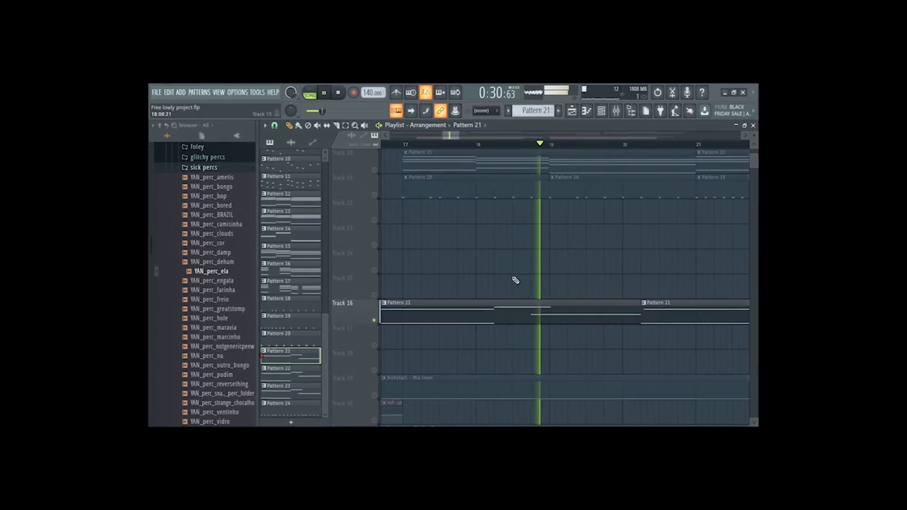
pyautogui.scroll(-2, 567, 307)
pyautogui.press('space')
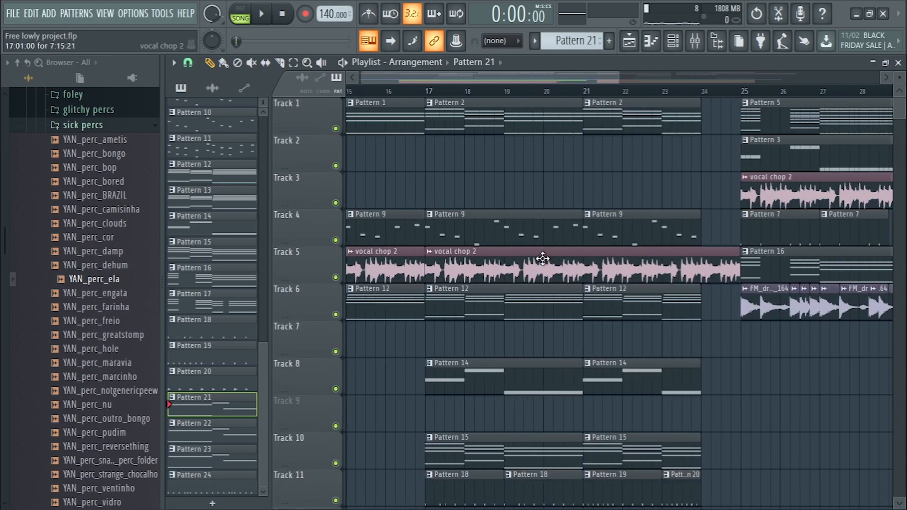
# Step: Examine the automation clips on Tracks 19 to 27, comparing them with the pattern clips on the tracks above
pyautogui.scroll(-5, 543, 259)
pyautogui.scroll(-10, 547, 340)
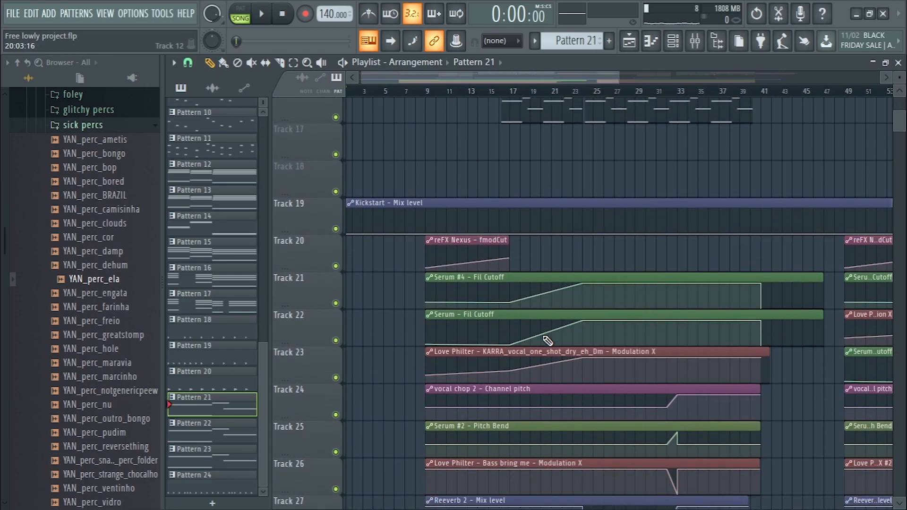
pyautogui.scroll(9, 547, 341)
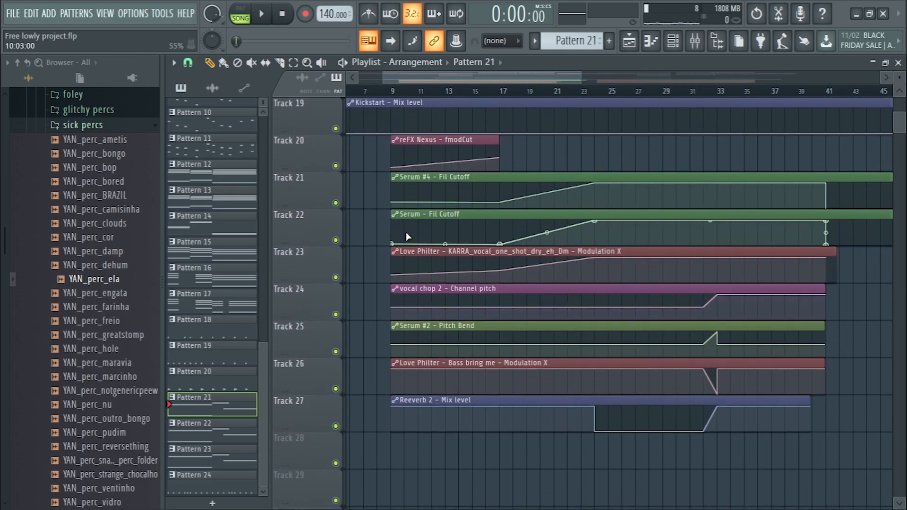
pyautogui.scroll(-2, 410, 237)
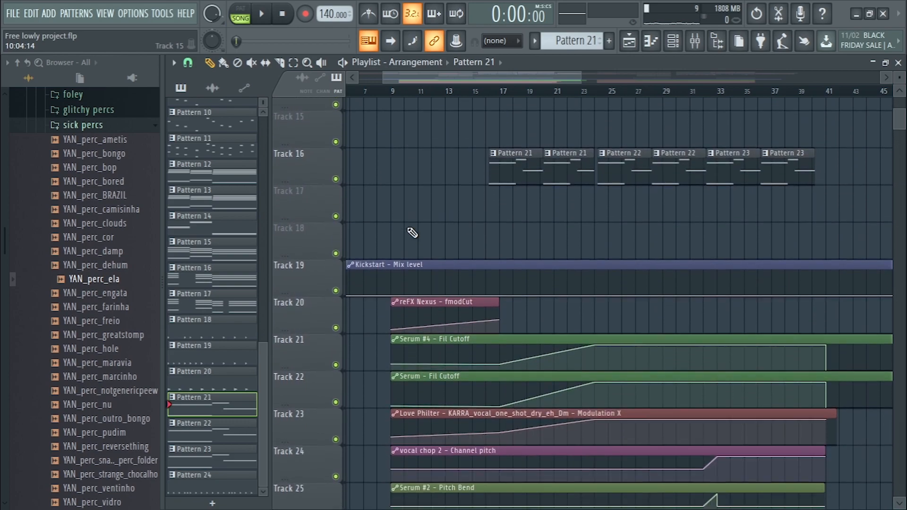
pyautogui.scroll(2, 410, 237)
pyautogui.scroll(7, 426, 335)
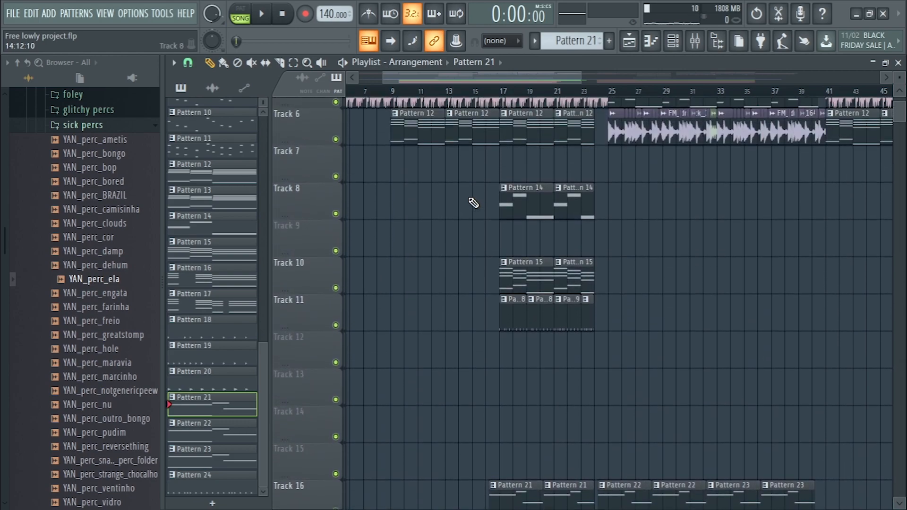
pyautogui.scroll(-15, 468, 227)
pyautogui.scroll(2, 439, 295)
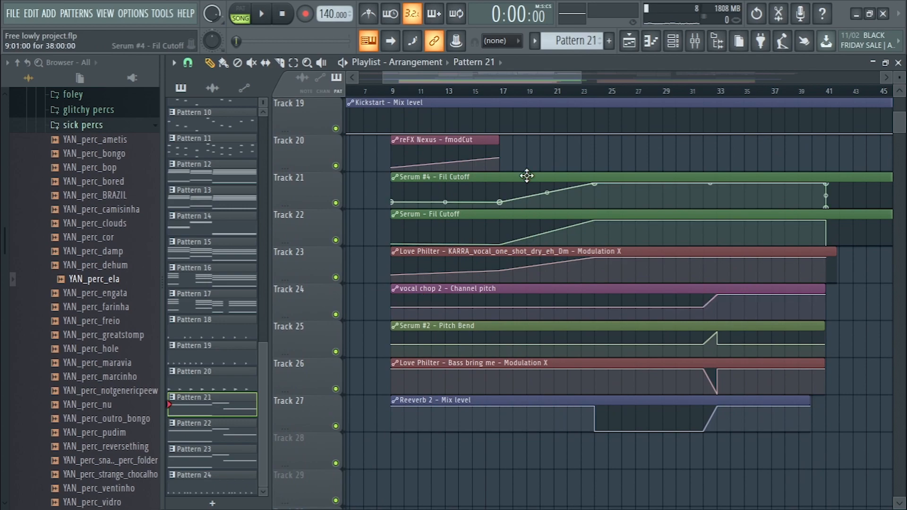
pyautogui.scroll(10, 527, 176)
pyautogui.scroll(-11, 552, 245)
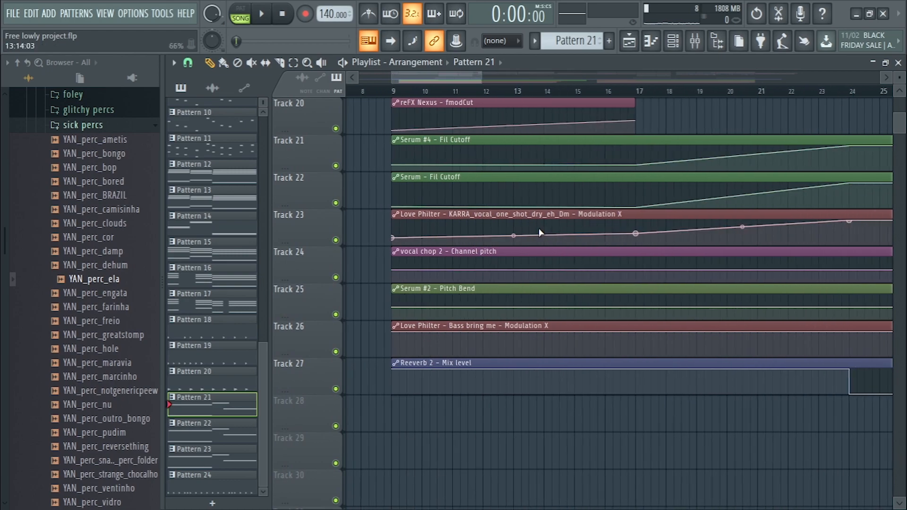
pyautogui.scroll(-1, 477, 222)
pyautogui.keyDown('ctrl'); pyautogui.scroll(3, 484, 229); pyautogui.keyUp('ctrl')
pyautogui.keyDown('ctrl'); pyautogui.scroll(-2, 486, 184); pyautogui.keyUp('ctrl')
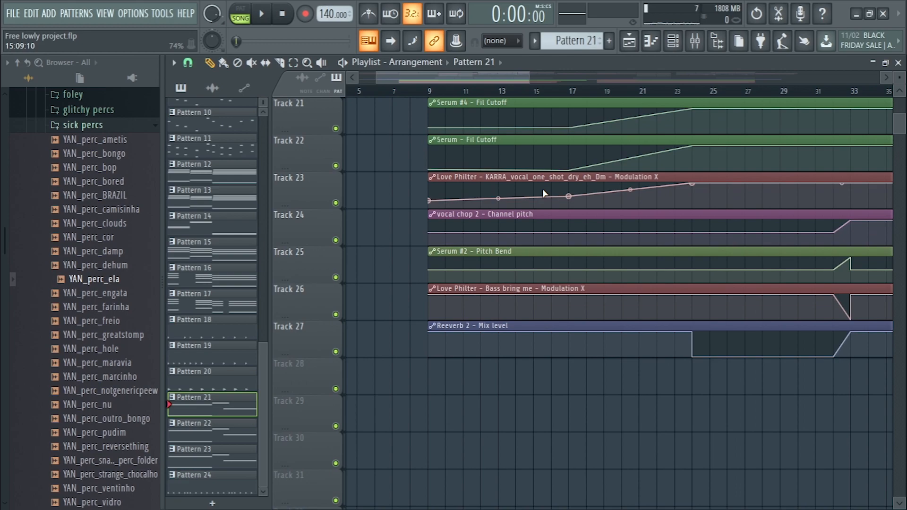
pyautogui.keyDown('ctrl'); pyautogui.scroll(-4, 542, 188); pyautogui.keyUp('ctrl')
# Step: Select bars 1 to 24 of the arrangement across all tracks for playback
pyautogui.scroll(12, 529, 250)
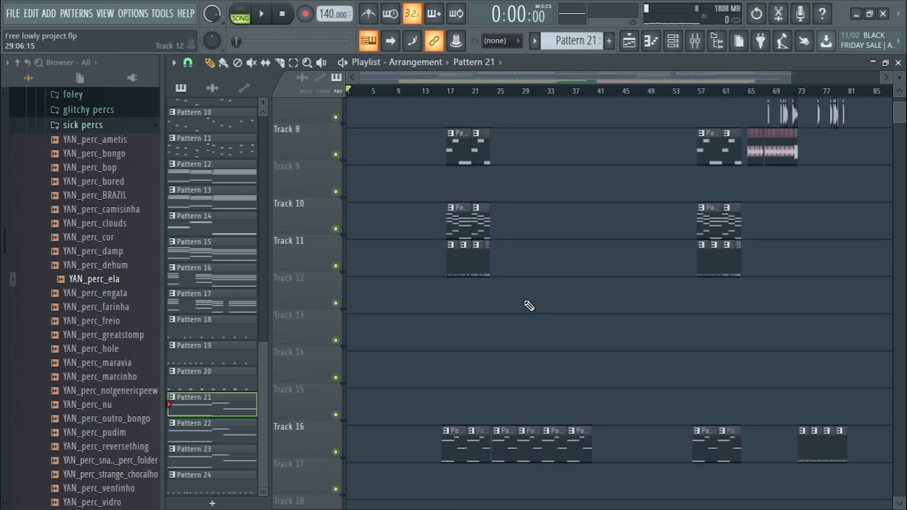
pyautogui.scroll(6, 519, 311)
pyautogui.keyDown('ctrl'); pyautogui.scroll(10, 551, 99); pyautogui.keyUp('ctrl')
pyautogui.moveTo(563, 97); pyautogui.dragTo(65, 183)
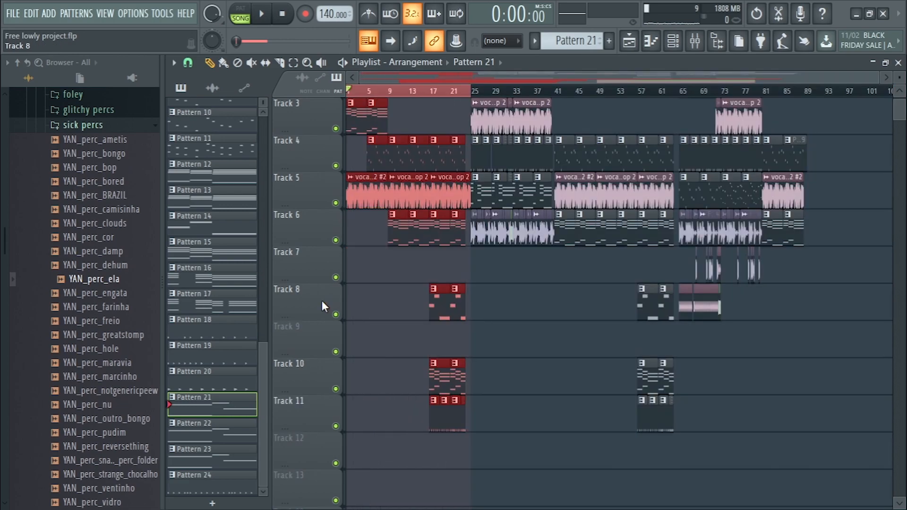
pyautogui.scroll(-6, 438, 317)
pyautogui.scroll(6, 437, 318)
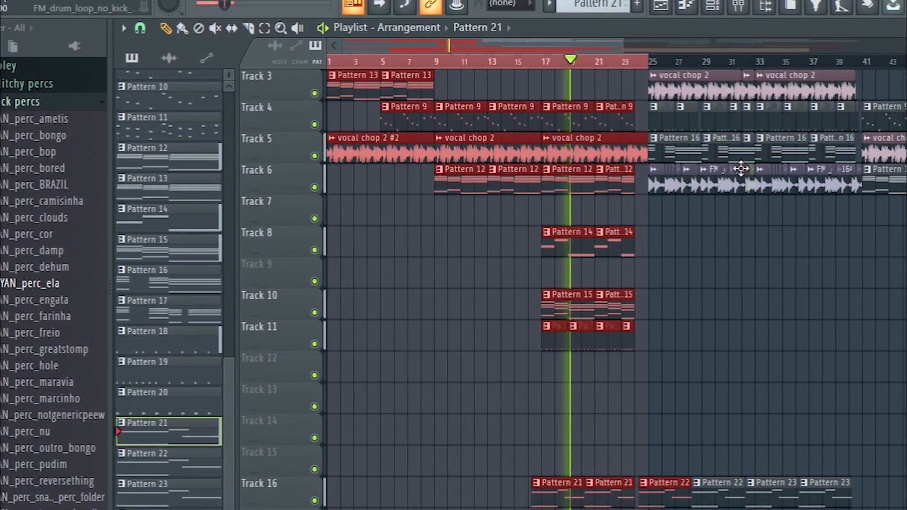
# Step: Follow the playback of the selected section through its last bars towards bar 25
pyautogui.scroll(-1, 740, 168)
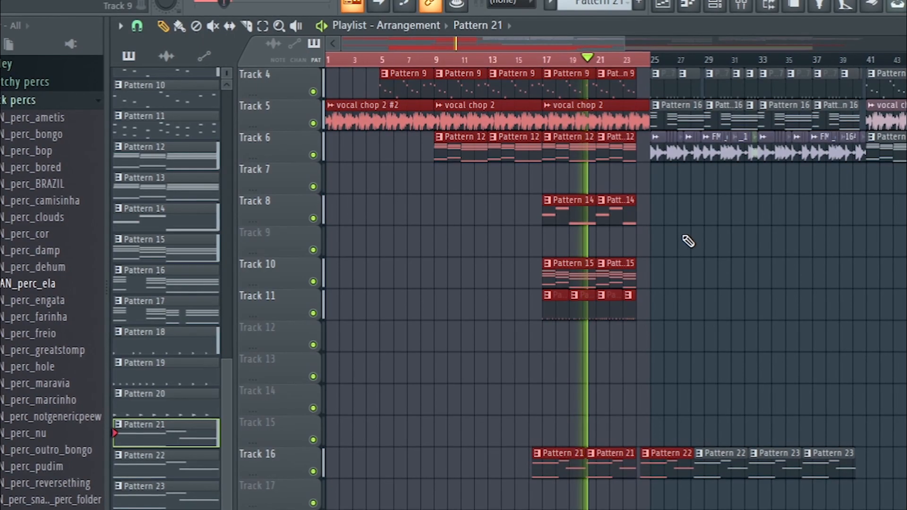
pyautogui.scroll(2, 681, 252)
pyautogui.scroll(4, 683, 255)
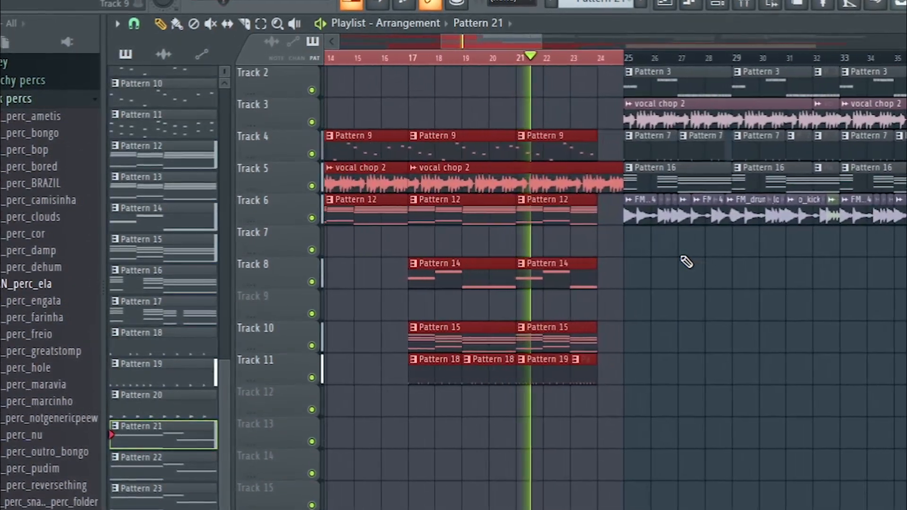
pyautogui.scroll(1, 686, 257)
pyautogui.scroll(4, 658, 253)
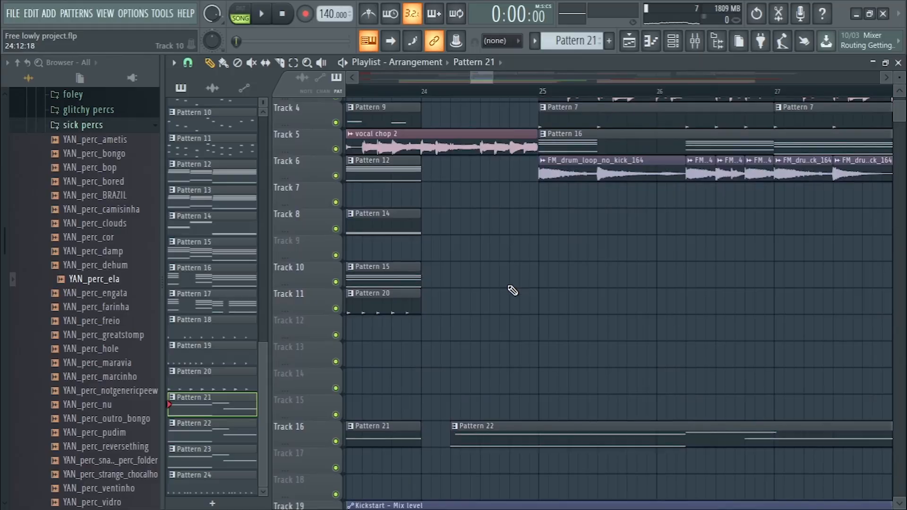
# Step: Examine the clips on all tracks around the transition into bar 25
pyautogui.scroll(-1, 513, 290)
pyautogui.scroll(-2, 378, 357)
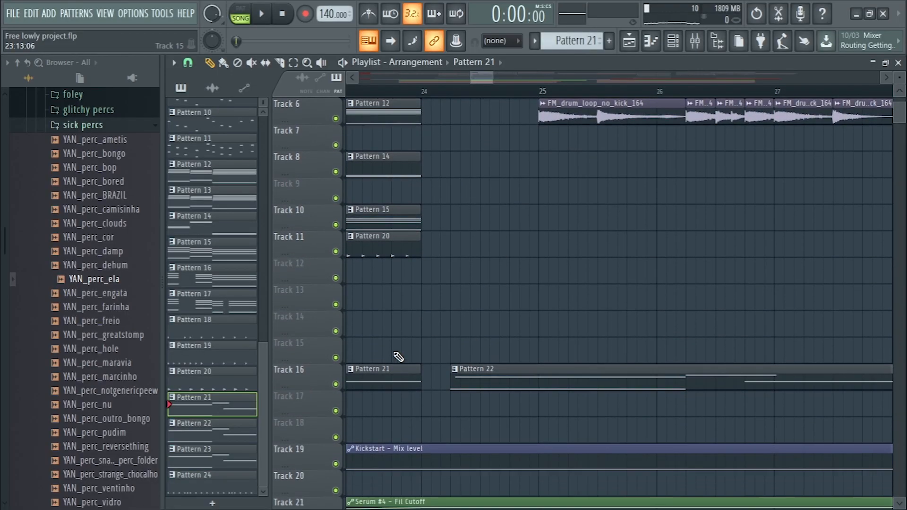
pyautogui.scroll(-4, 569, 377)
pyautogui.scroll(3, 554, 378)
pyautogui.scroll(4, 520, 388)
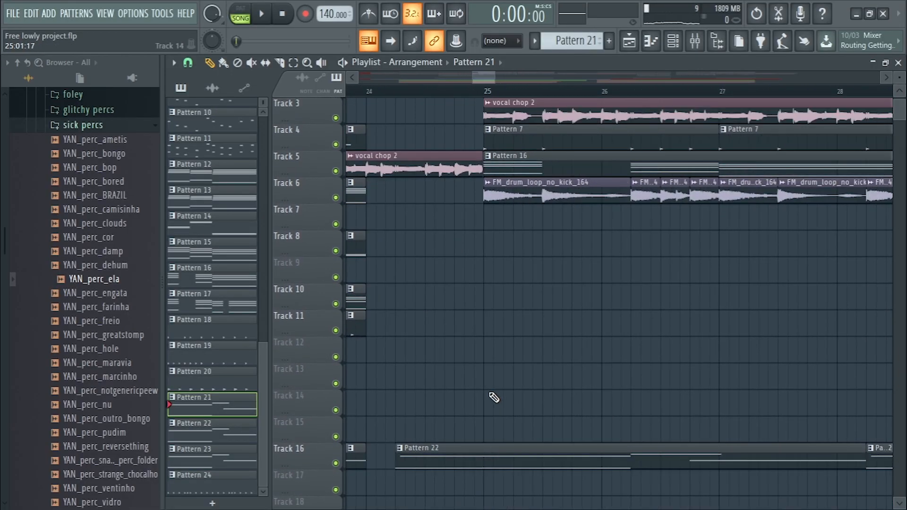
pyautogui.scroll(2, 501, 359)
pyautogui.scroll(-3, 561, 334)
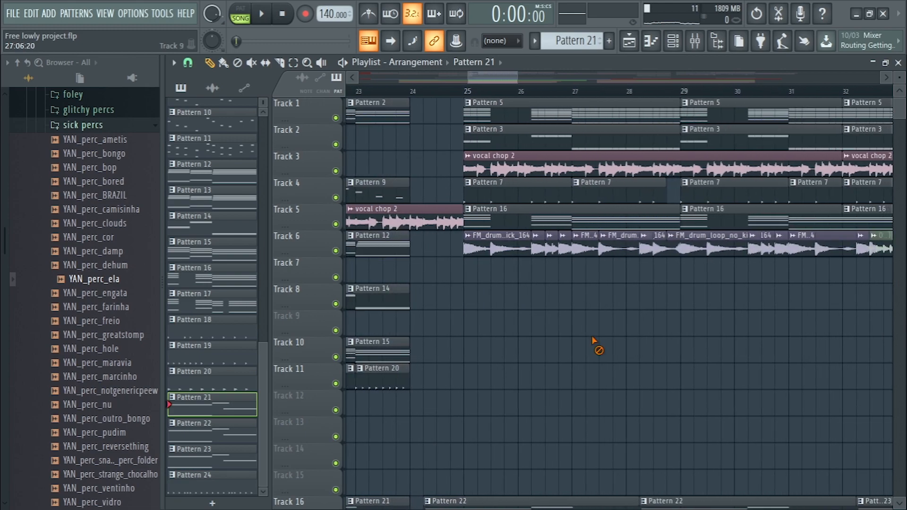
# Step: Solo Track 4 with the Track 6 drum loop and examine their clips from bar 25
pyautogui.keyDown('ctrl'); pyautogui.click(336, 197); pyautogui.keyUp('ctrl')
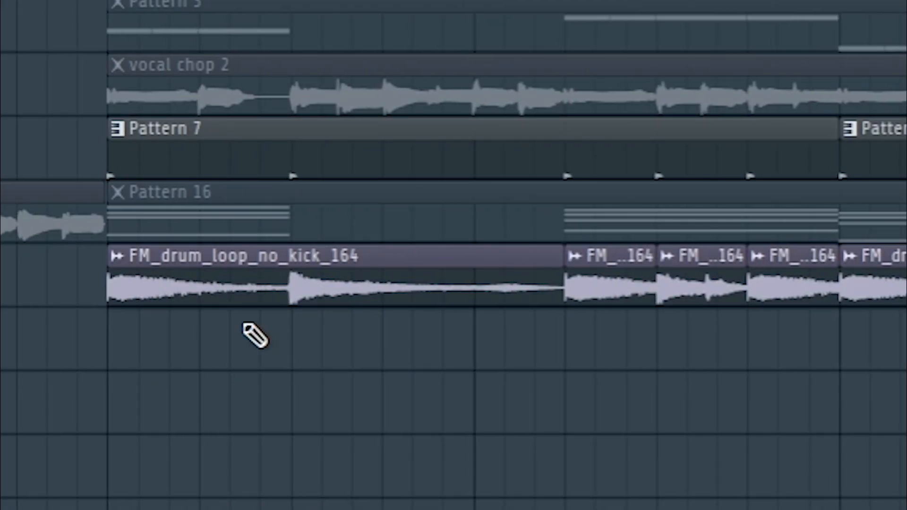
pyautogui.scroll(-3, 314, 365)
pyautogui.scroll(4, 318, 237)
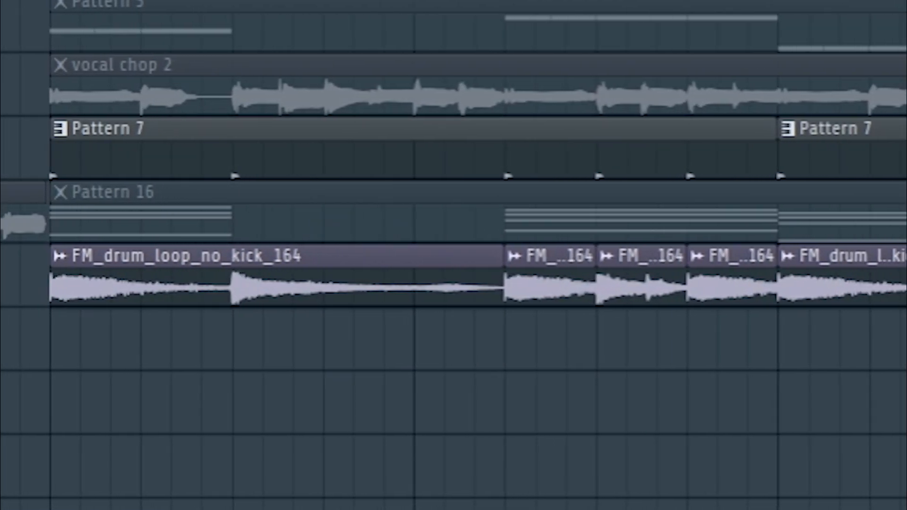
pyautogui.scroll(-2, 599, 457)
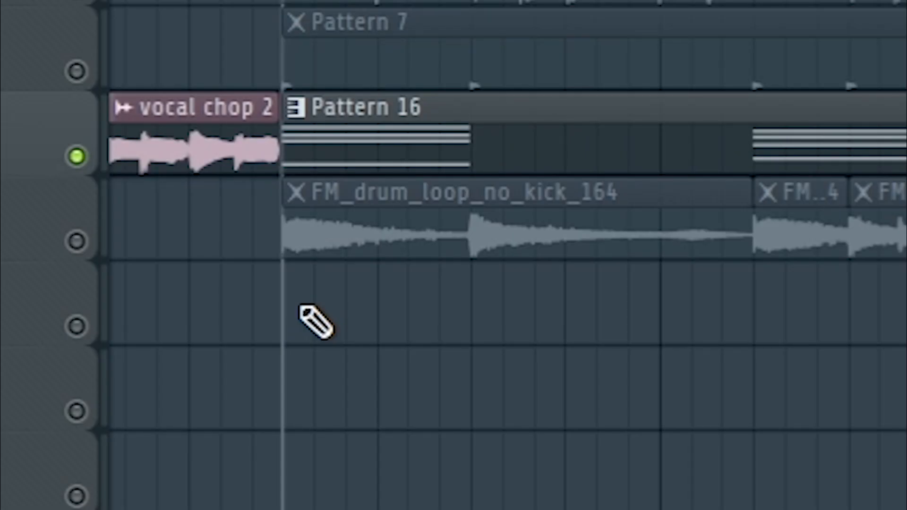
# Step: Open the mixer track of Pattern 16's Serum #5 and inspect its Fruity Limiter and Fruity parametric EQ 2
pyautogui.scroll(-2, 405, 274)
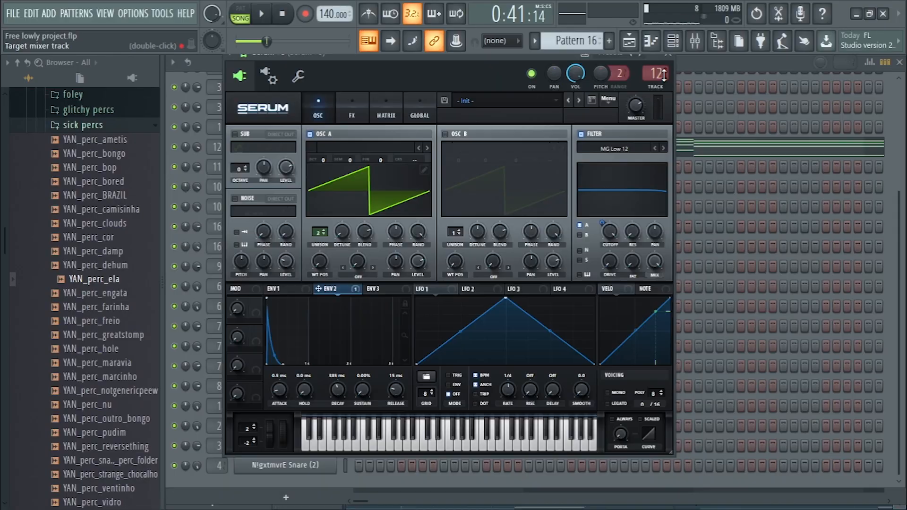
pyautogui.click(666, 80)
pyautogui.click(807, 110)
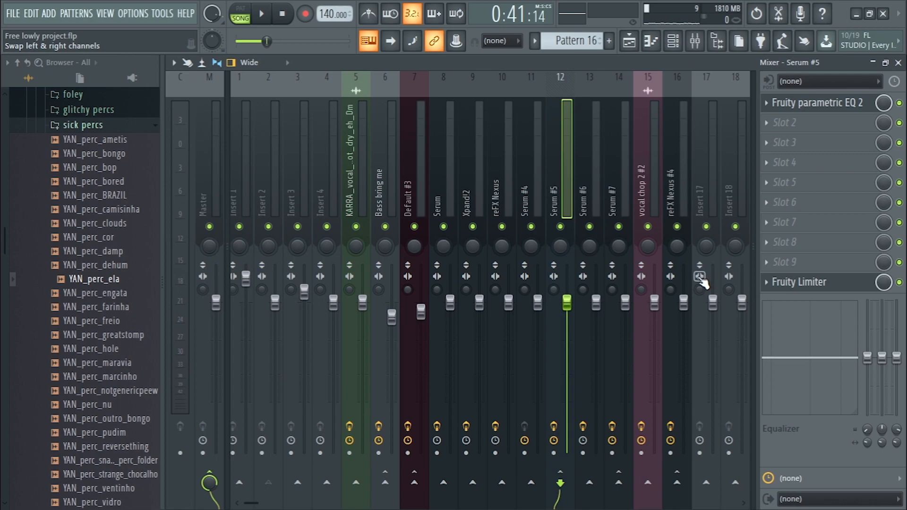
pyautogui.click(794, 284)
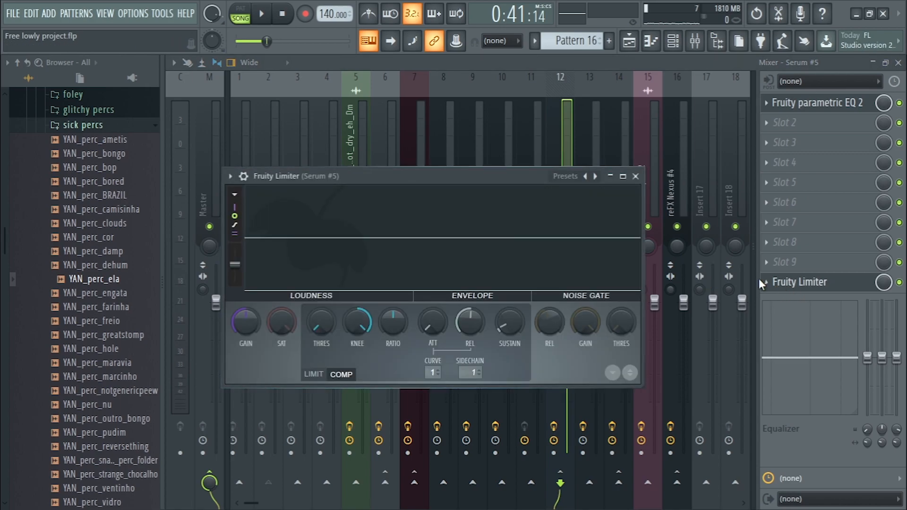
pyautogui.click(816, 106)
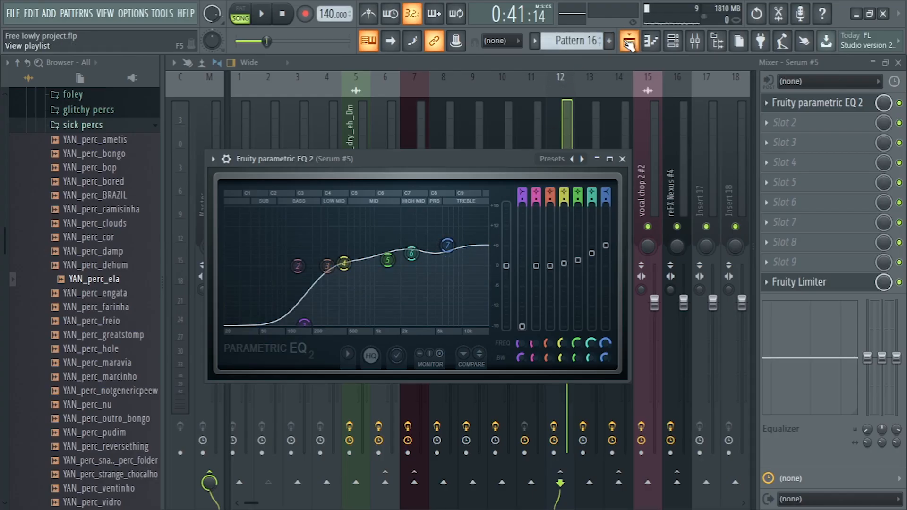
# Step: Return to the playlist and play the soloed Pattern 16 on Track 5 from bar 25
pyautogui.click(630, 43)
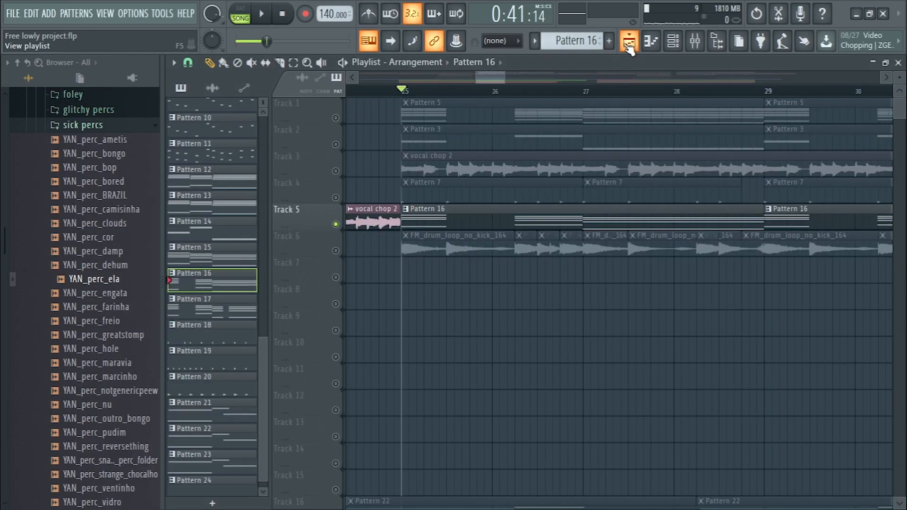
pyautogui.scroll(1, 478, 164)
pyautogui.press('space')
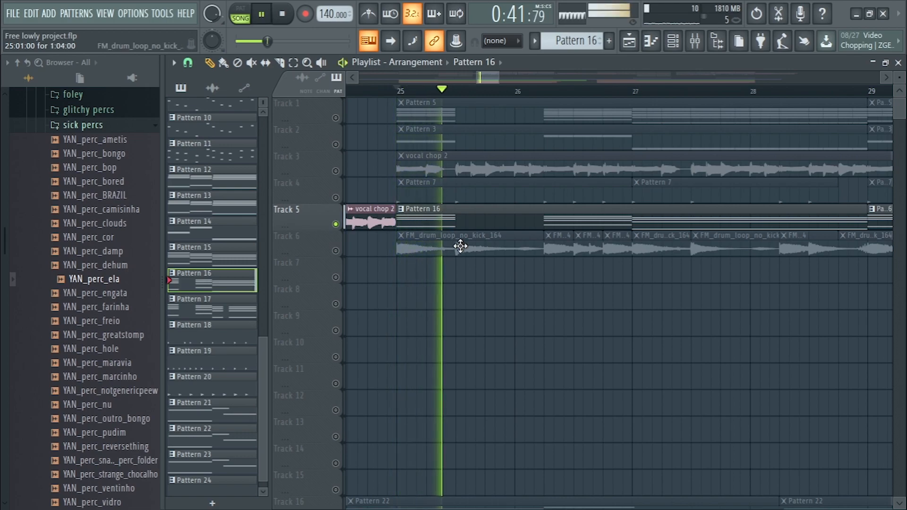
pyautogui.scroll(-2, 641, 275)
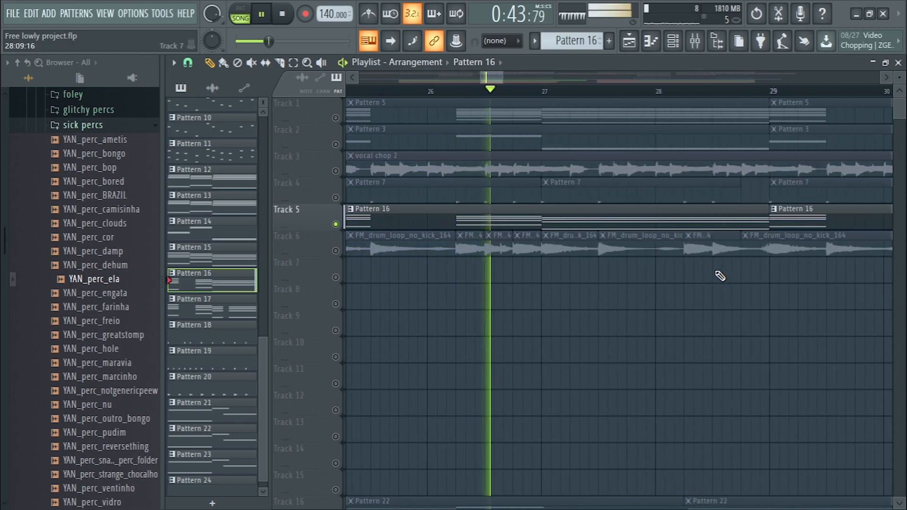
pyautogui.scroll(-3, 620, 256)
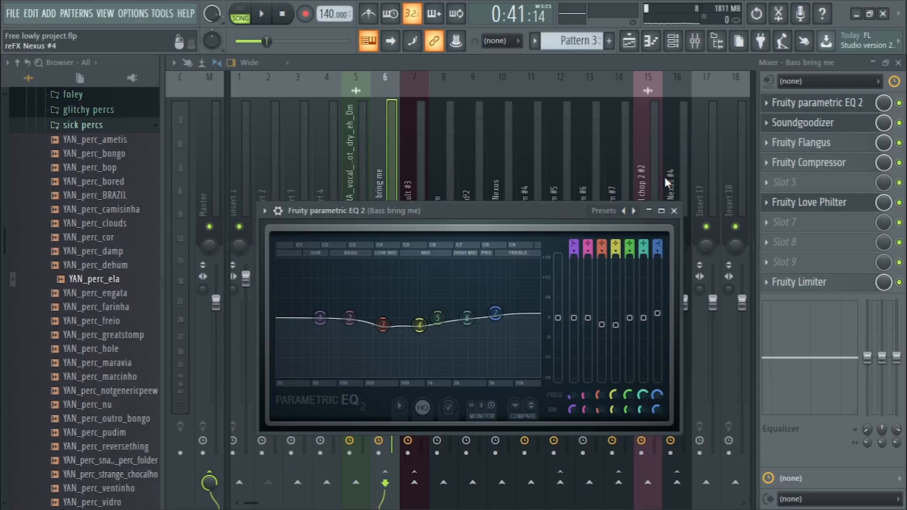
# Step: Inspect the parametric EQ 2, Fruity Compressor and Fruity Love Philter on the Bass bring me mixer track
pyautogui.moveTo(419, 321); pyautogui.dragTo(418, 325)
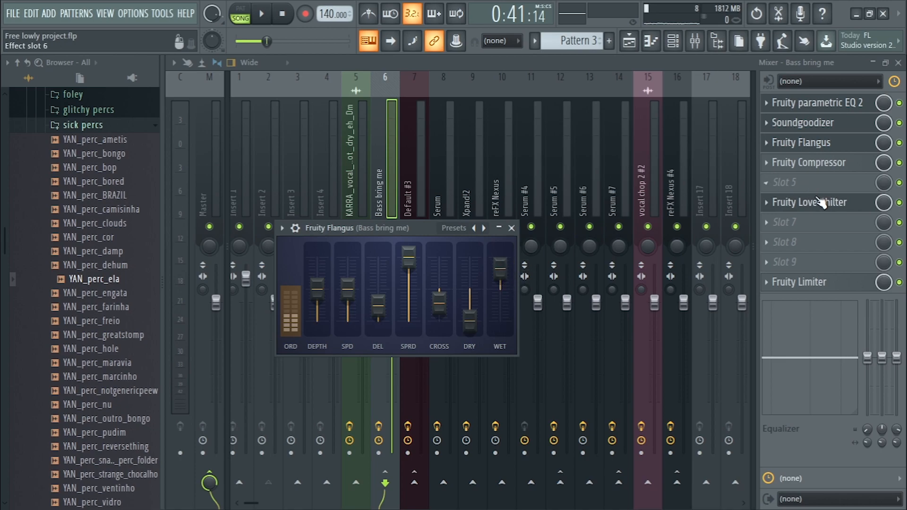
pyautogui.click(832, 163)
pyautogui.moveTo(494, 71); pyautogui.dragTo(472, 170)
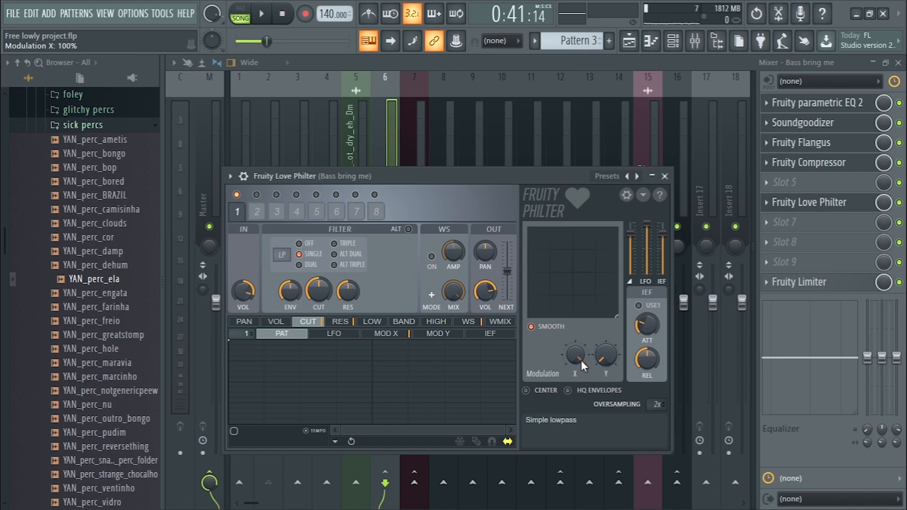
# Step: Listen to the soloed Pattern 3 bass clip from bar 25, stop playback and open its Serum #3 instrument
pyautogui.click(665, 38)
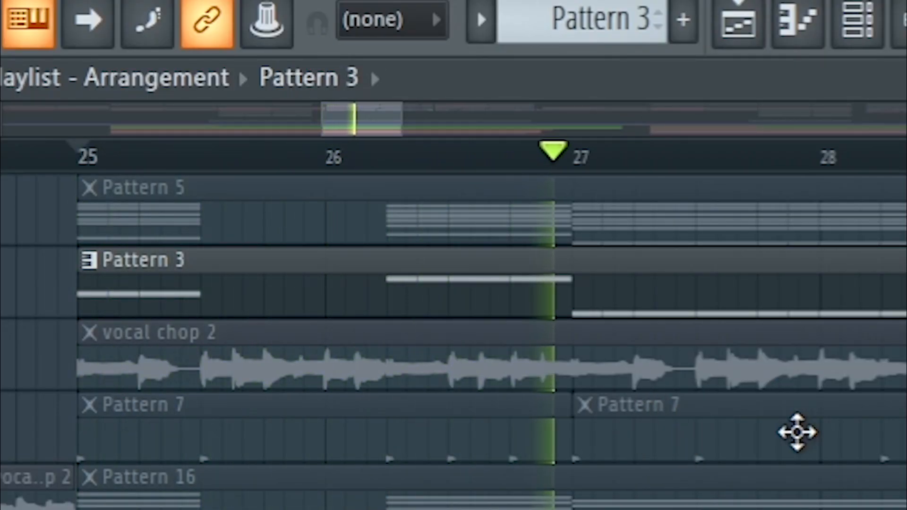
pyautogui.press('space')
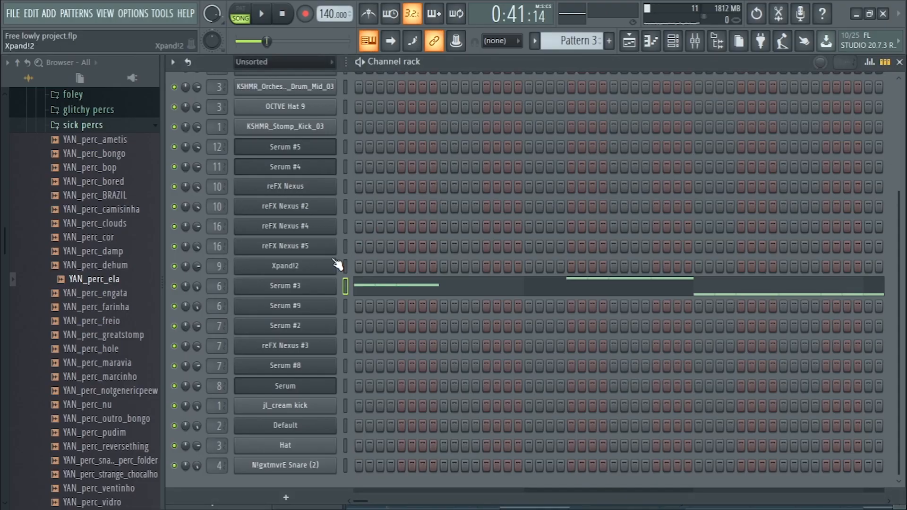
pyautogui.click(311, 285)
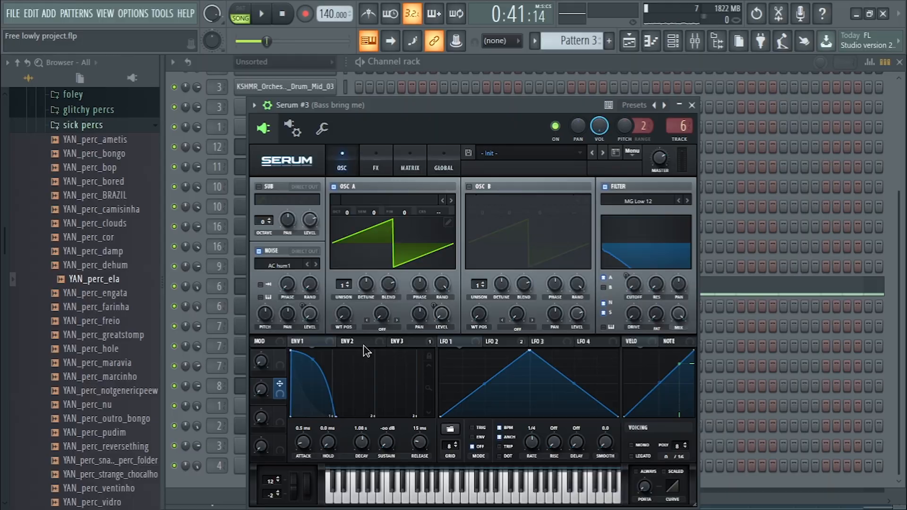
# Step: Inspect the LFO 2 shape, effects rack, oscillator settings and modulation matrix of the Serum #3 bass
pyautogui.moveTo(501, 343); pyautogui.dragTo(441, 321)
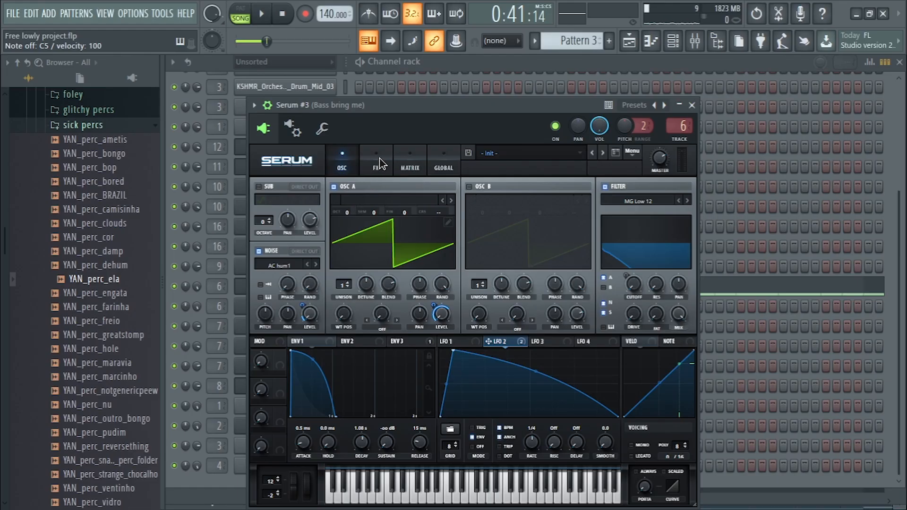
pyautogui.click(376, 160)
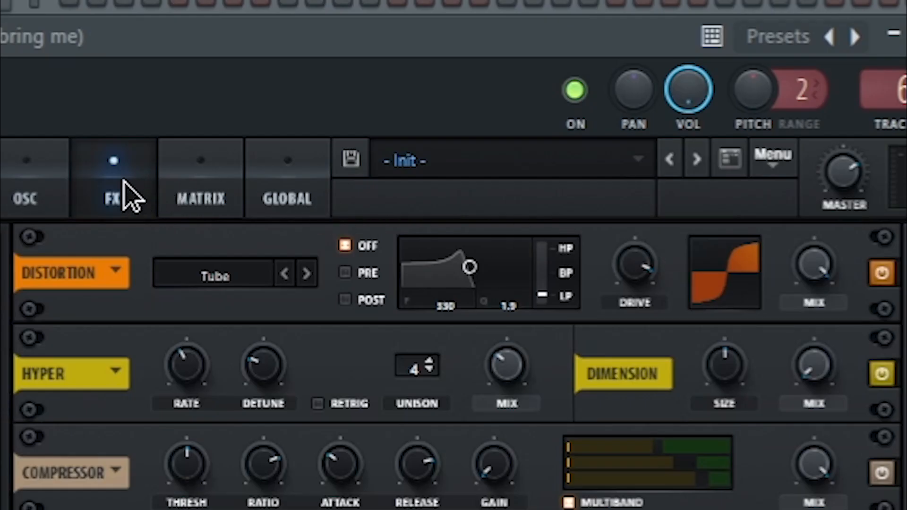
pyautogui.click(14, 198)
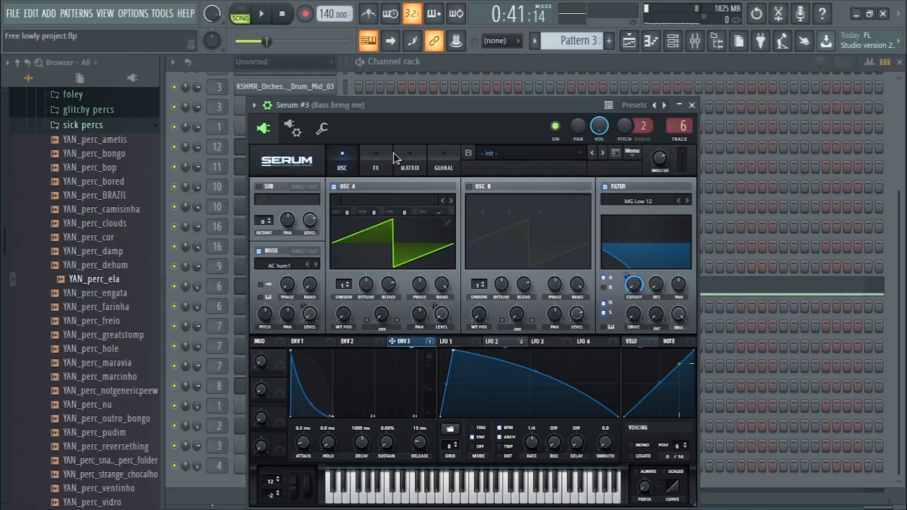
pyautogui.click(393, 156)
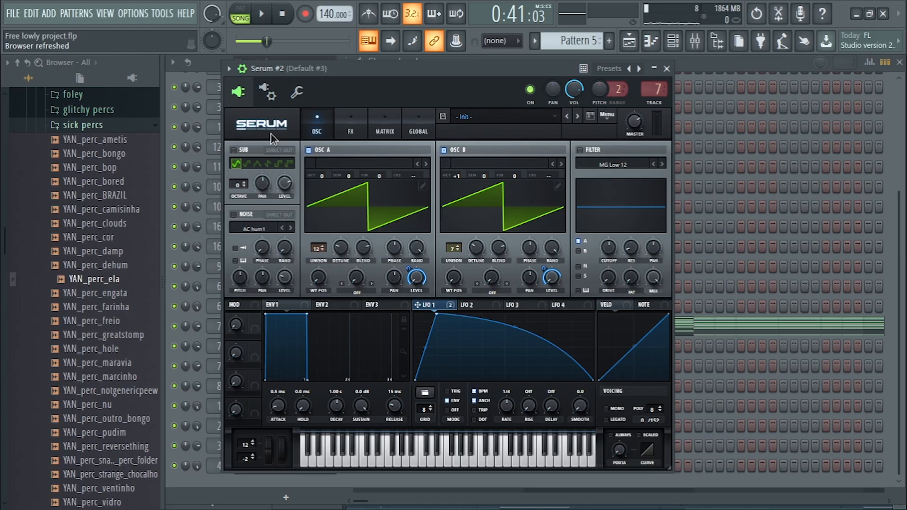
# Step: Check the sound and effects of Serum #2, and play back its Pattern 5 chords in the piano roll
pyautogui.press('q')
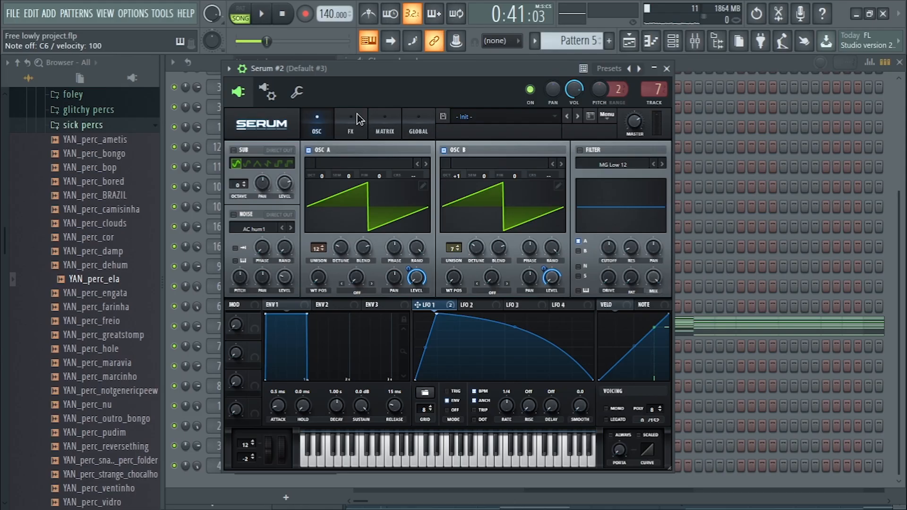
pyautogui.click(344, 118)
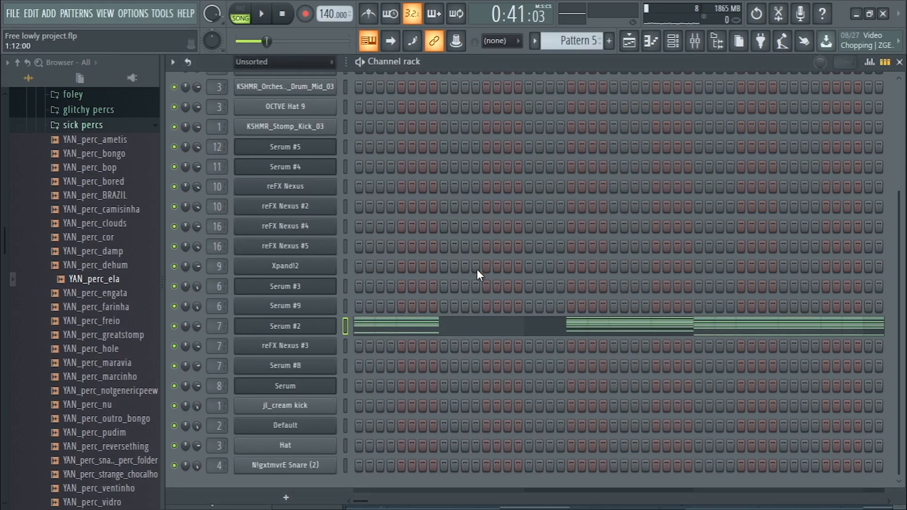
pyautogui.click(395, 328)
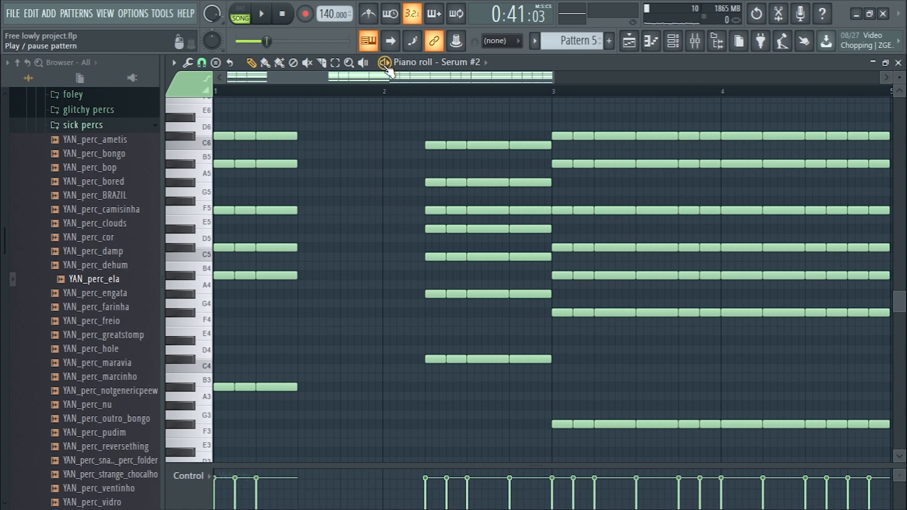
pyautogui.click(385, 63)
pyautogui.scroll(-2, 463, 274)
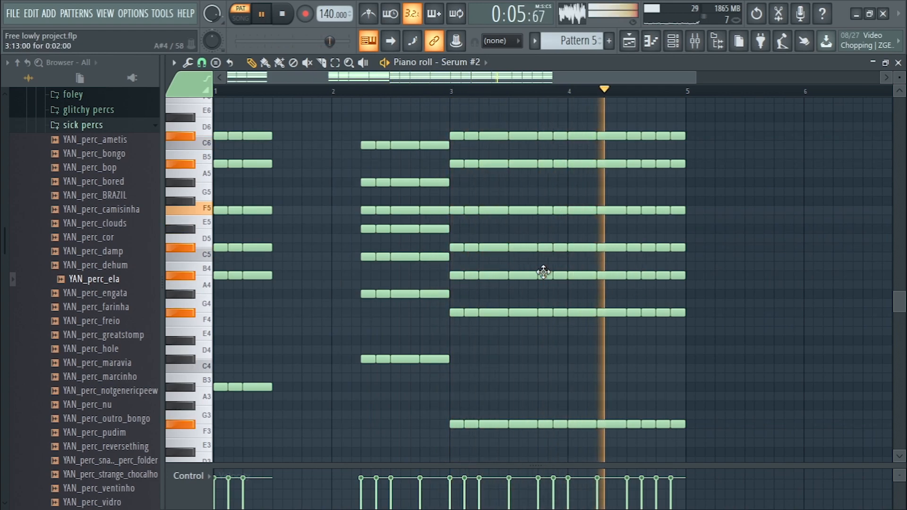
pyautogui.press('space')
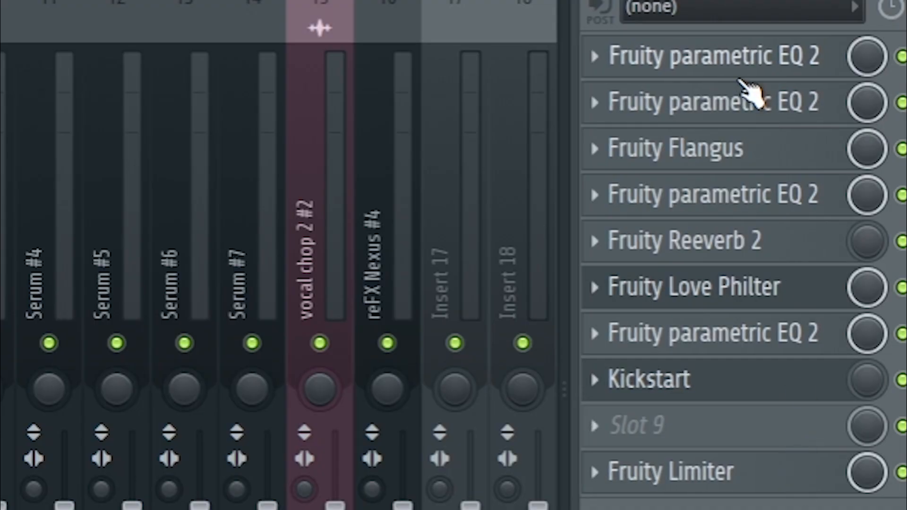
# Step: Inspect the parametric EQ 2, Fruity Reeverb 2 mix level, Fruity Love Philter and Fruity Limiter on the Default #3 mixer track
pyautogui.click(830, 104)
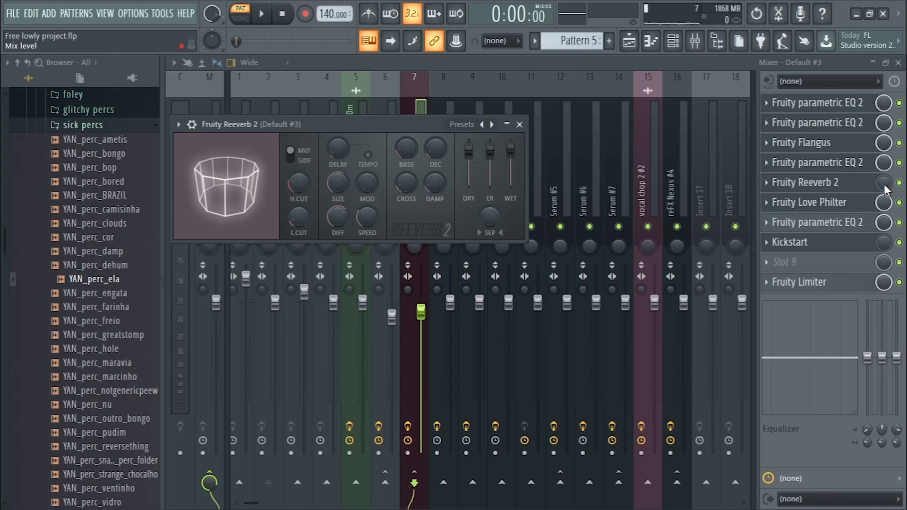
pyautogui.moveTo(886, 189); pyautogui.dragTo(886, 203)
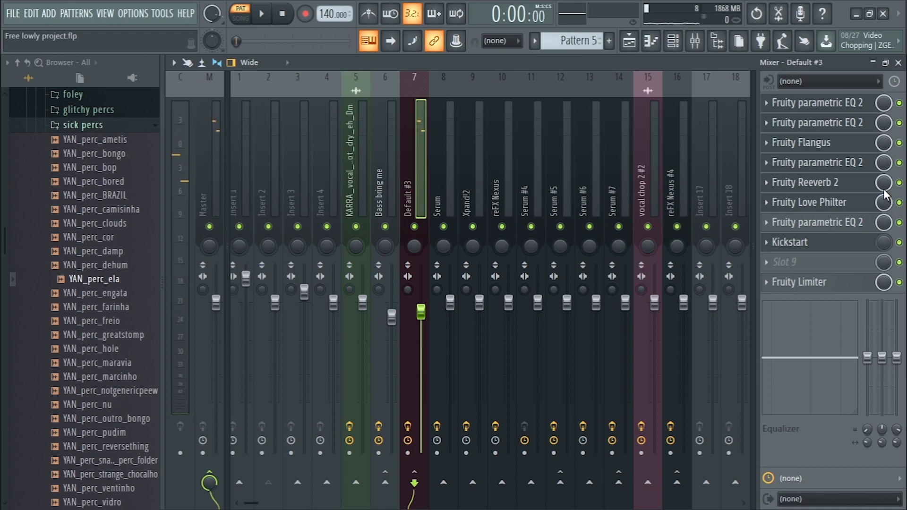
pyautogui.click(815, 208)
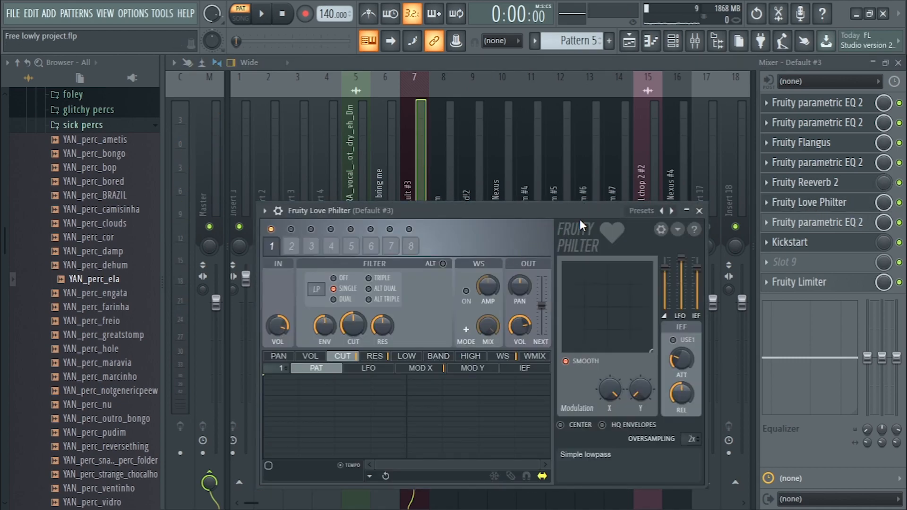
pyautogui.click(831, 222)
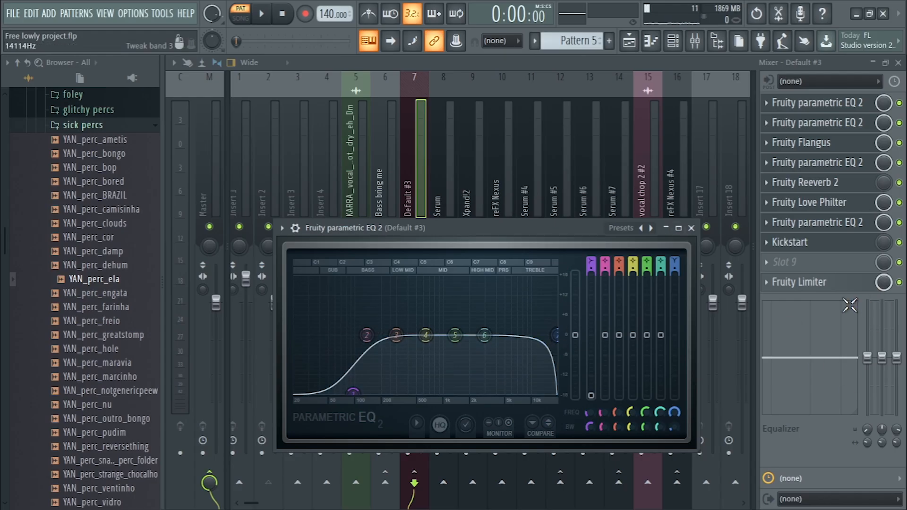
pyautogui.click(813, 282)
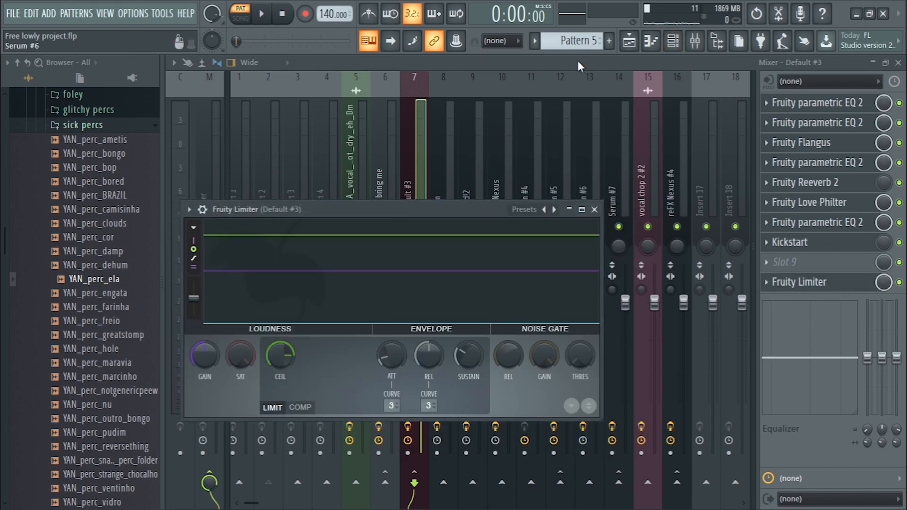
# Step: Return to the playlist, listen to the soloed Pattern 5 on Track 1 from bar 25, and stop playback
pyautogui.click(629, 40)
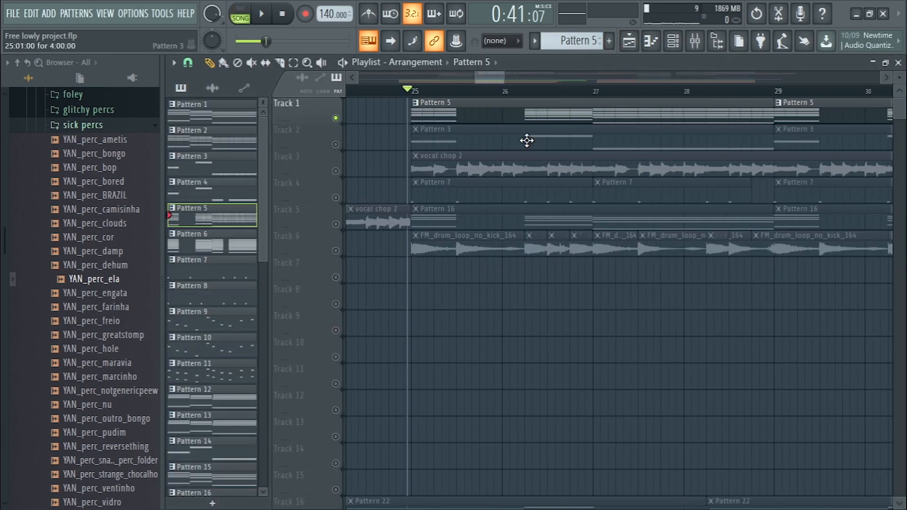
pyautogui.scroll(-2, 644, 255)
pyautogui.press('space')
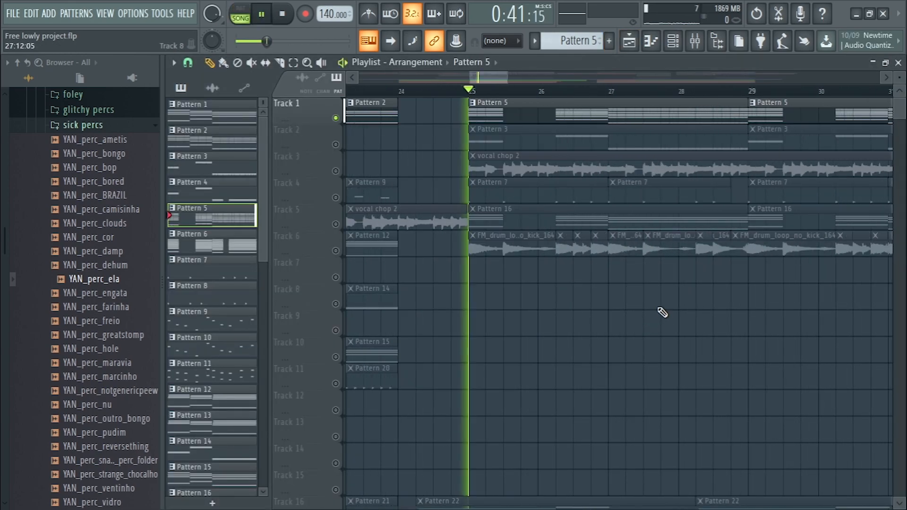
pyautogui.scroll(-2, 652, 318)
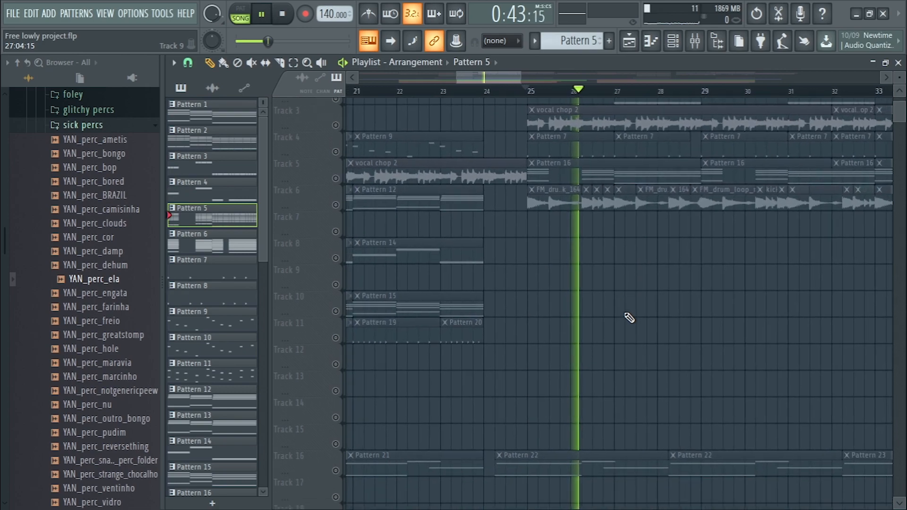
pyautogui.scroll(-5, 636, 318)
pyautogui.scroll(-4, 649, 314)
pyautogui.scroll(5, 662, 312)
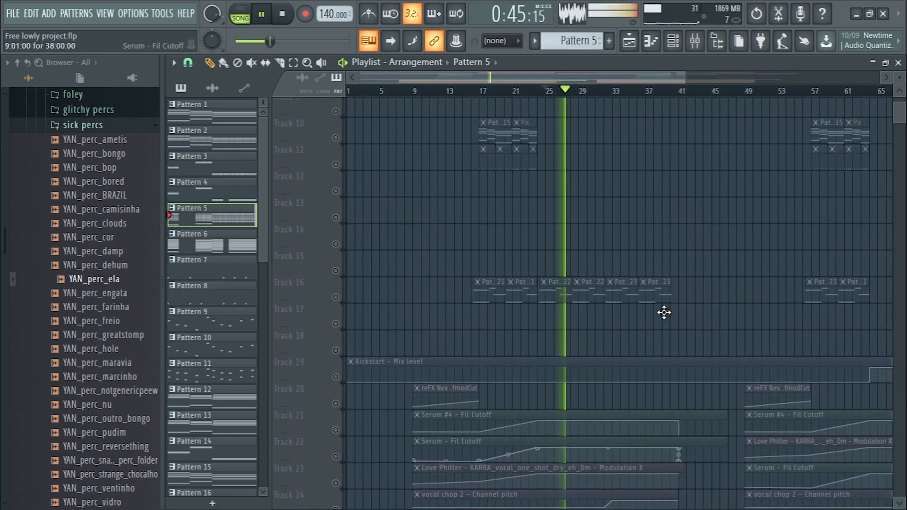
pyautogui.scroll(1, 643, 296)
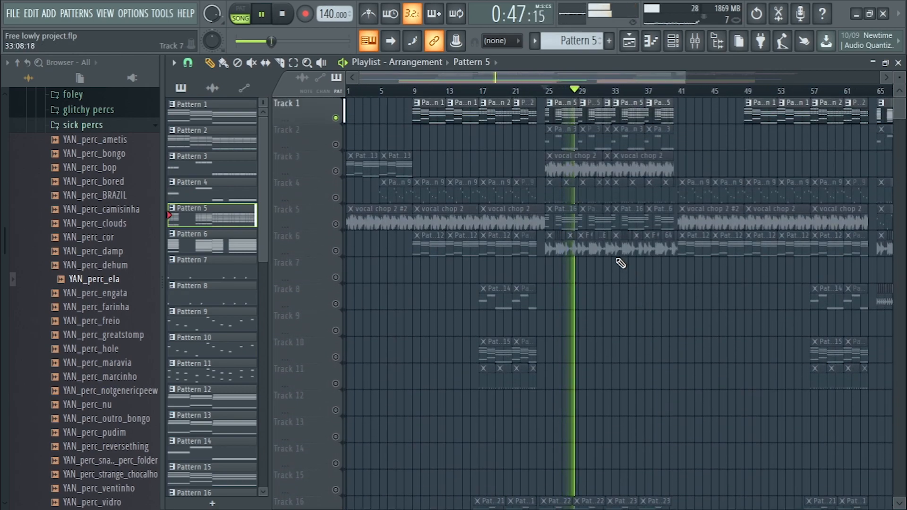
pyautogui.scroll(2, 521, 228)
pyautogui.scroll(2, 405, 186)
pyautogui.press('space')
# Step: Solo the vocal chop 2 clips on Track 3 and re-enable the tracks from Track 7 down, except Track 16
pyautogui.click(336, 173)
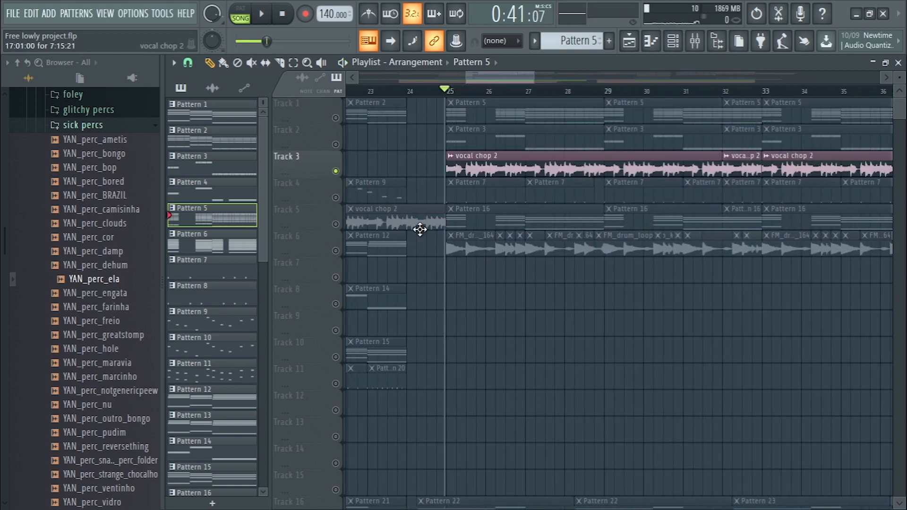
pyautogui.scroll(-3, 531, 342)
pyautogui.click(337, 358)
pyautogui.scroll(3, 437, 274)
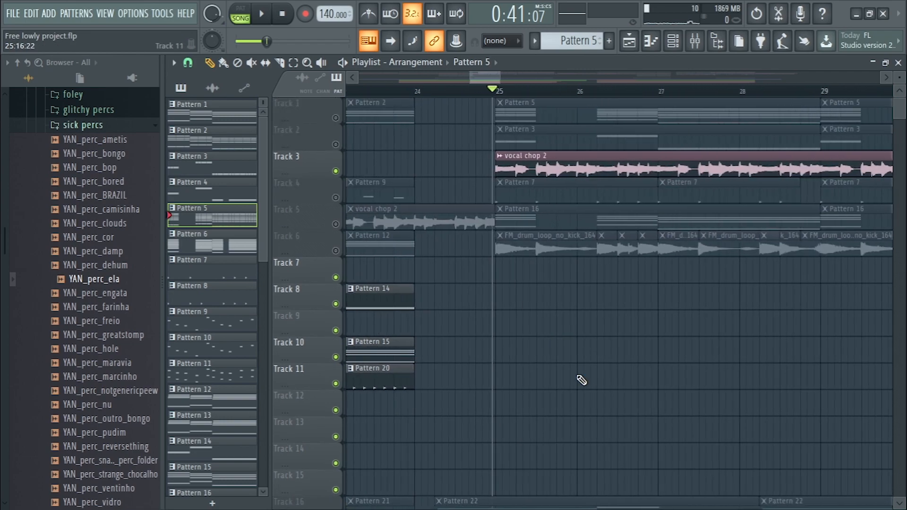
pyautogui.scroll(-4, 577, 353)
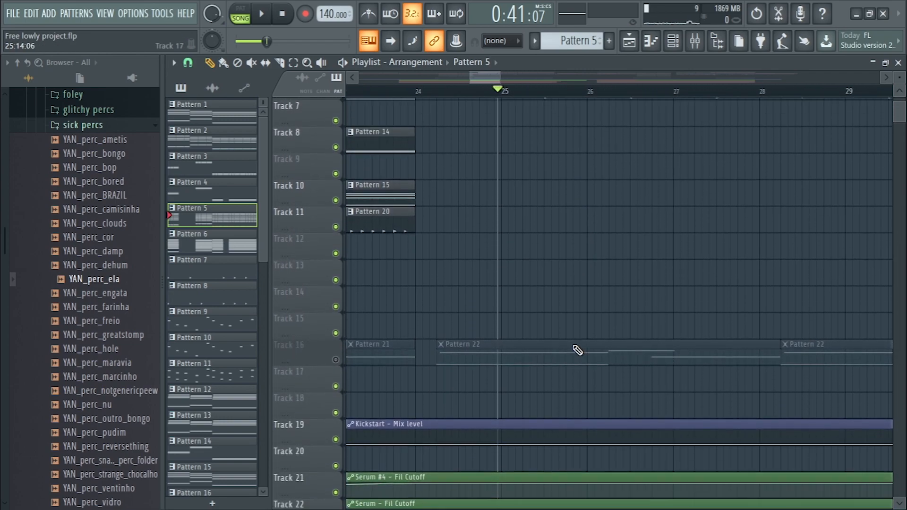
pyautogui.scroll(4, 577, 350)
pyautogui.scroll(3, 549, 106)
pyautogui.scroll(-3, 562, 189)
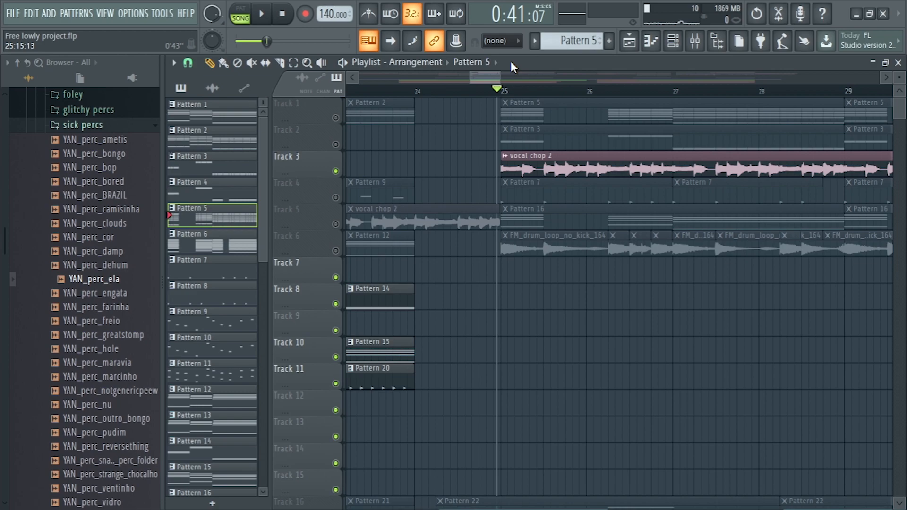
# Step: Open vocal chop 2's mixer track to leave only Fruity Love Philter active, and play the clip in the playlist from bar 25
pyautogui.doubleClick(568, 160)
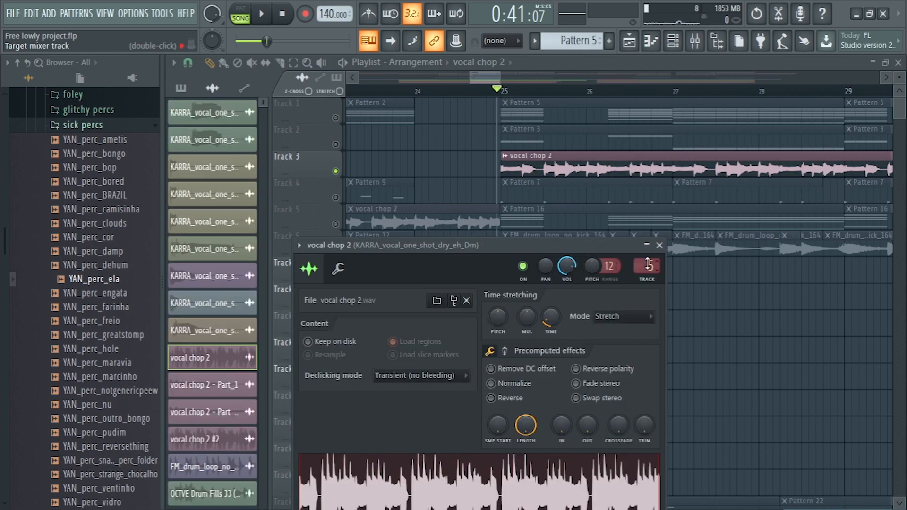
pyautogui.doubleClick(648, 265)
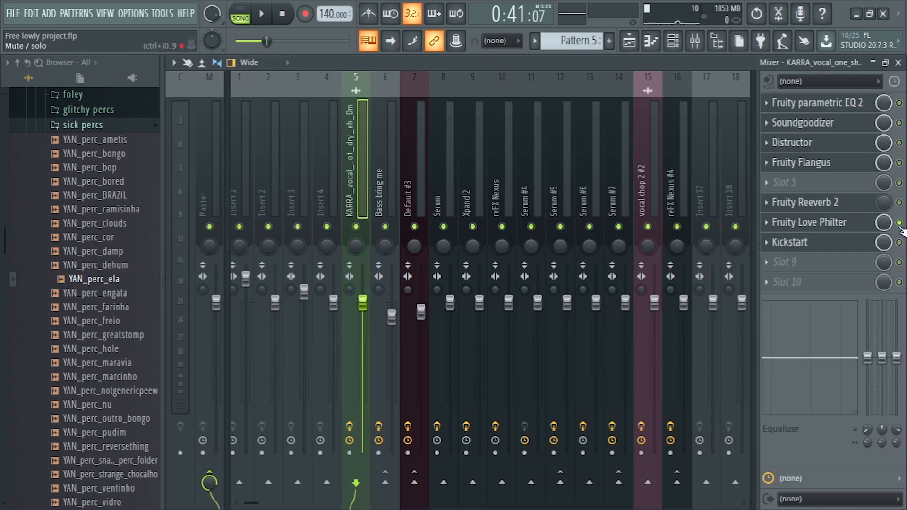
pyautogui.click(632, 43)
pyautogui.press('space')
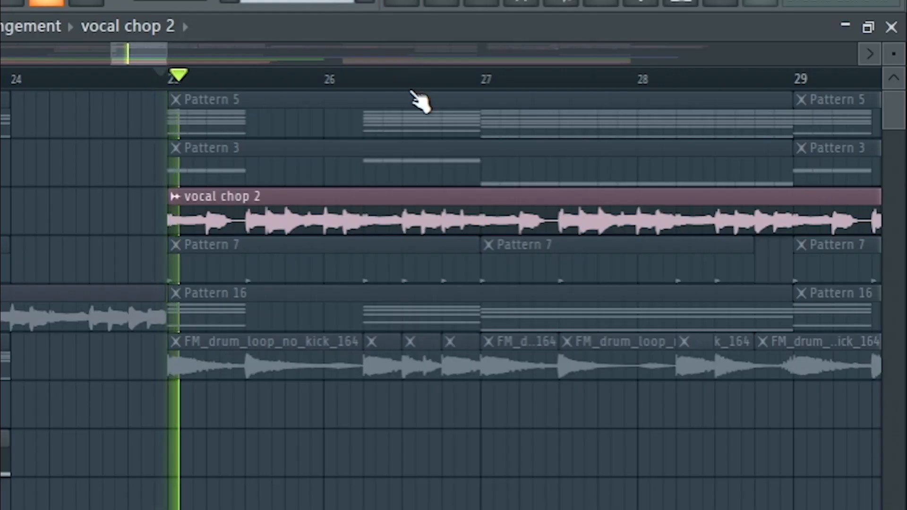
pyautogui.scroll(-3, 647, 149)
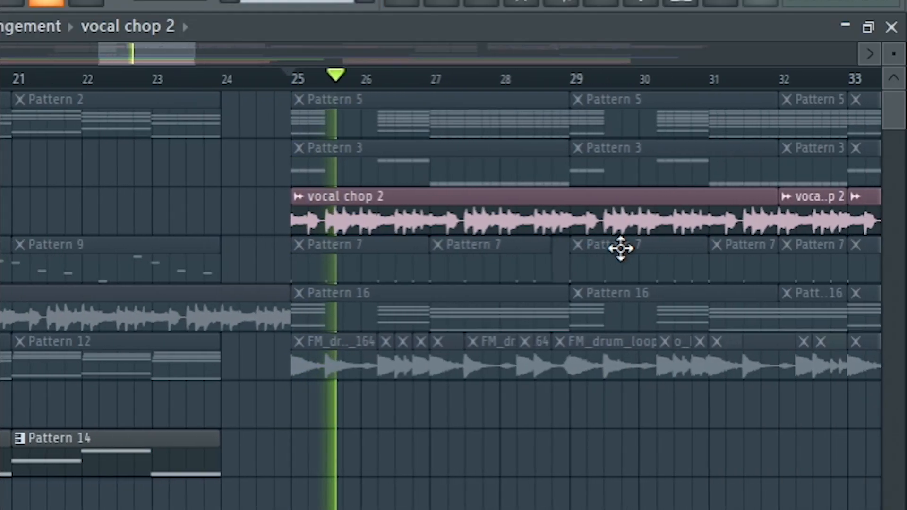
pyautogui.scroll(-3, 444, 322)
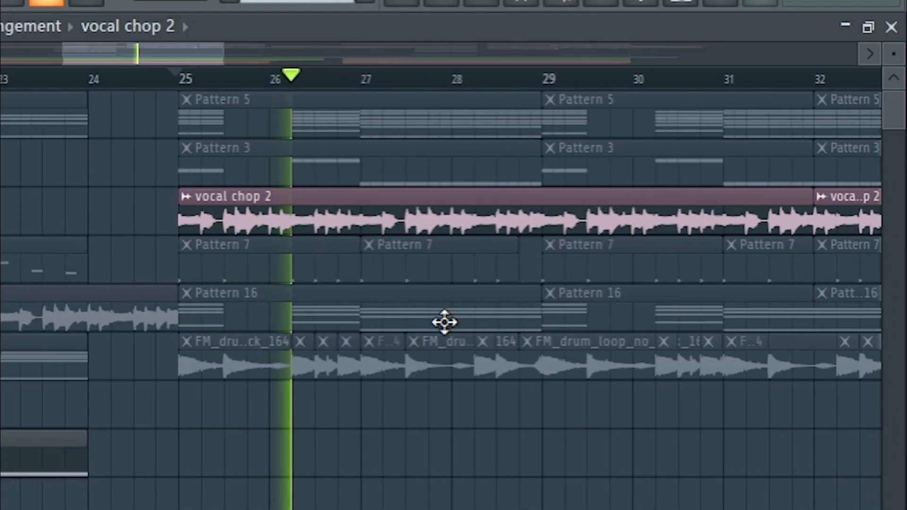
pyautogui.scroll(2, 609, 331)
pyautogui.scroll(-1, 430, 305)
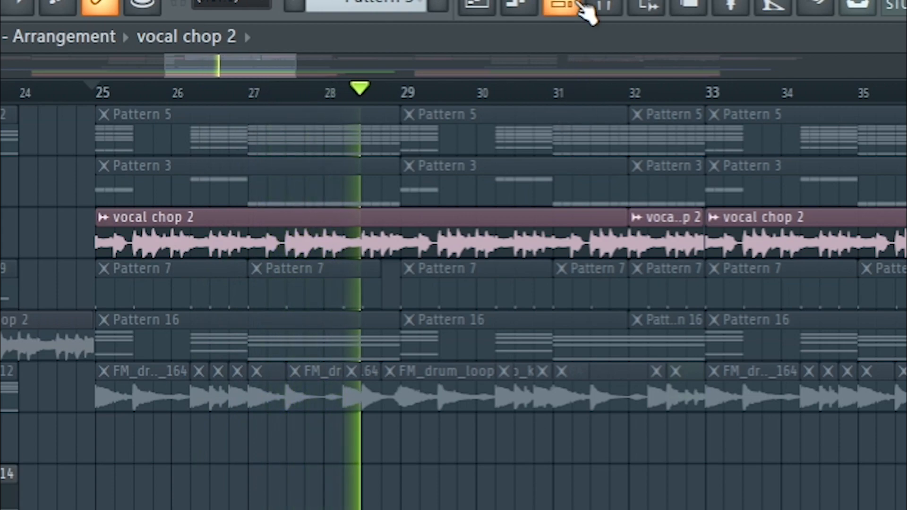
pyautogui.press('space')
# Step: Inspect the parametric EQ 2, Soundgoodizer, Distructor, Fruity Flangus and Fruity Reeverb 2 on vocal chop 2's mixer track
pyautogui.click(602, 6)
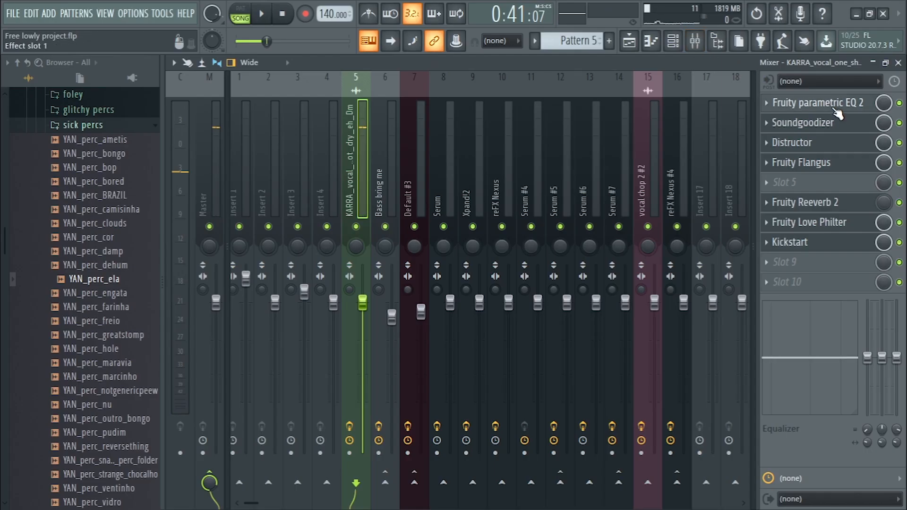
pyautogui.click(837, 113)
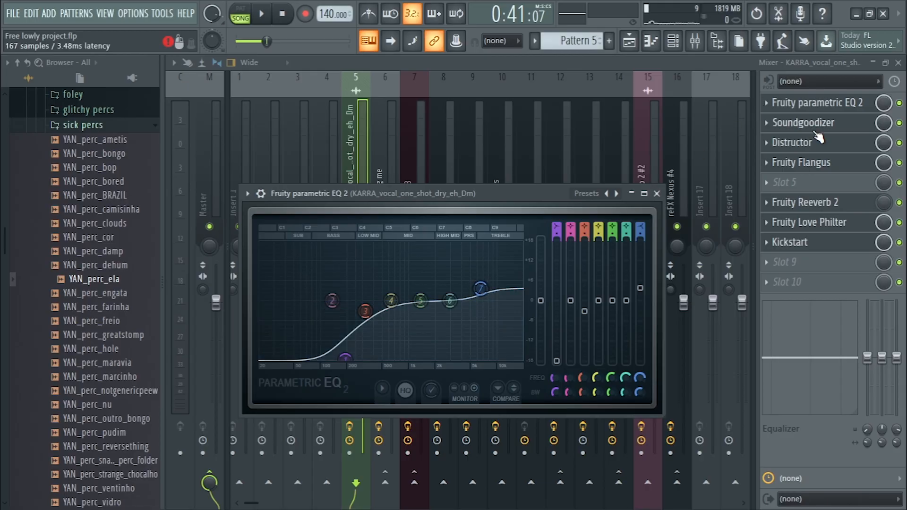
pyautogui.click(814, 130)
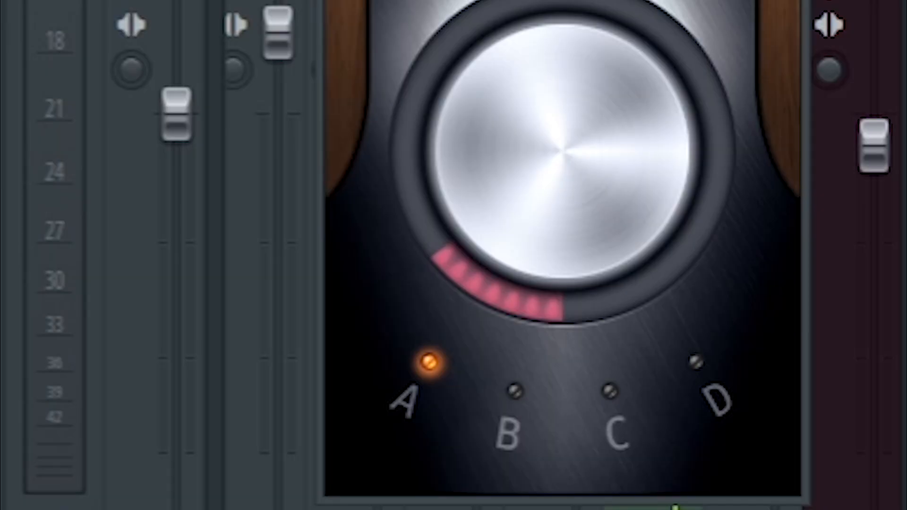
pyautogui.click(796, 142)
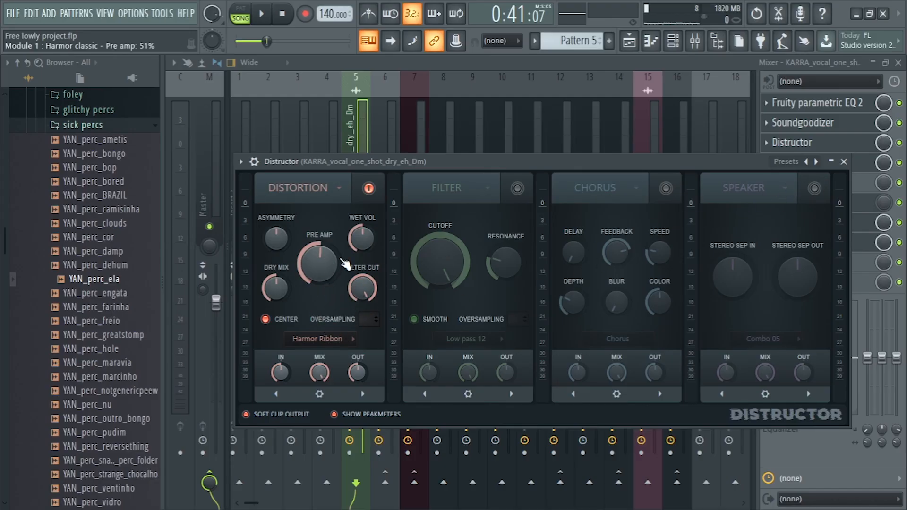
pyautogui.click(844, 162)
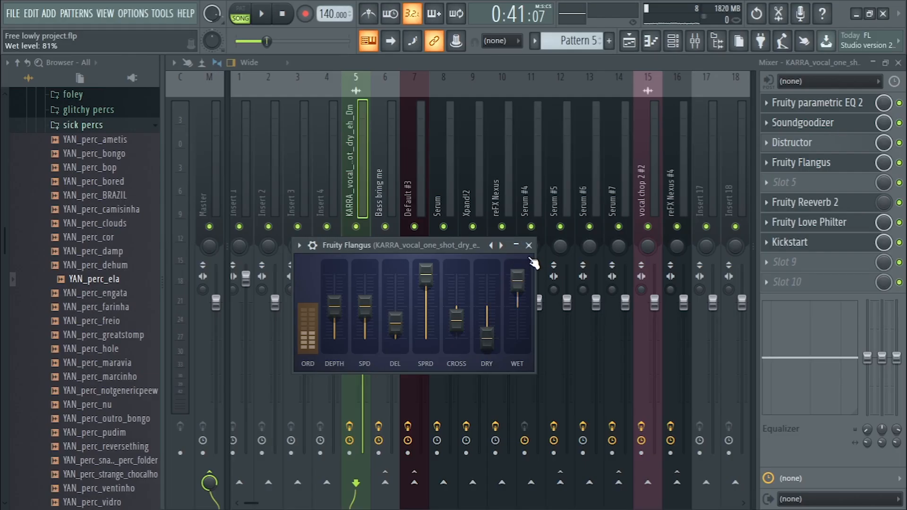
pyautogui.click(877, 201)
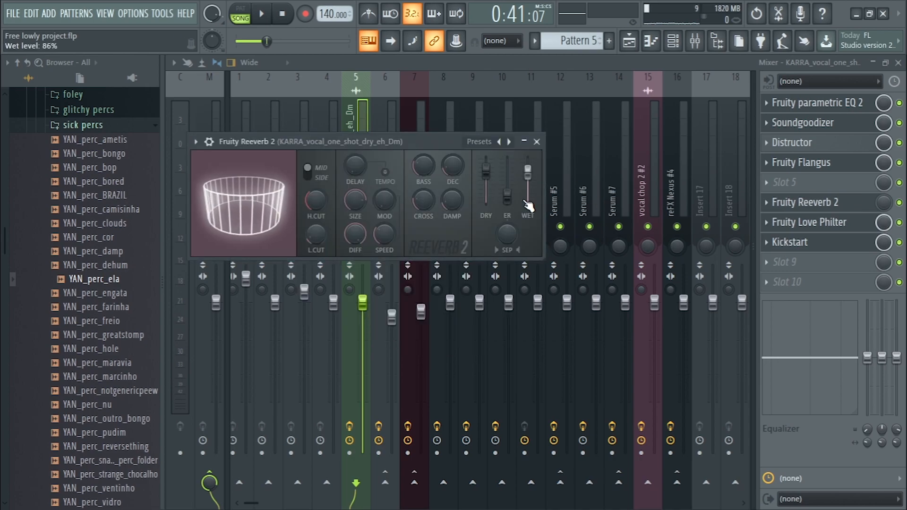
# Step: Inspect Kickstart on vocal chop 2's mixer track, and play the soloed clip in the playlist from bar 25
pyautogui.click(875, 201)
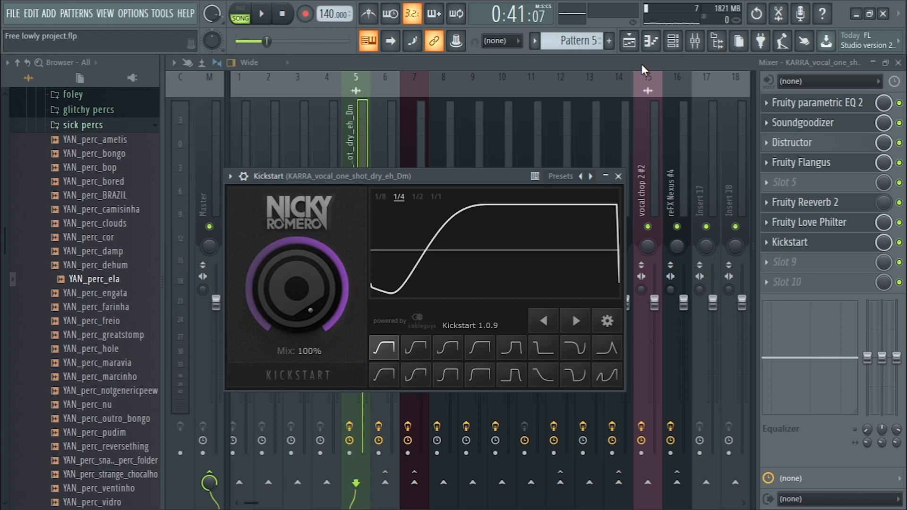
pyautogui.click(629, 41)
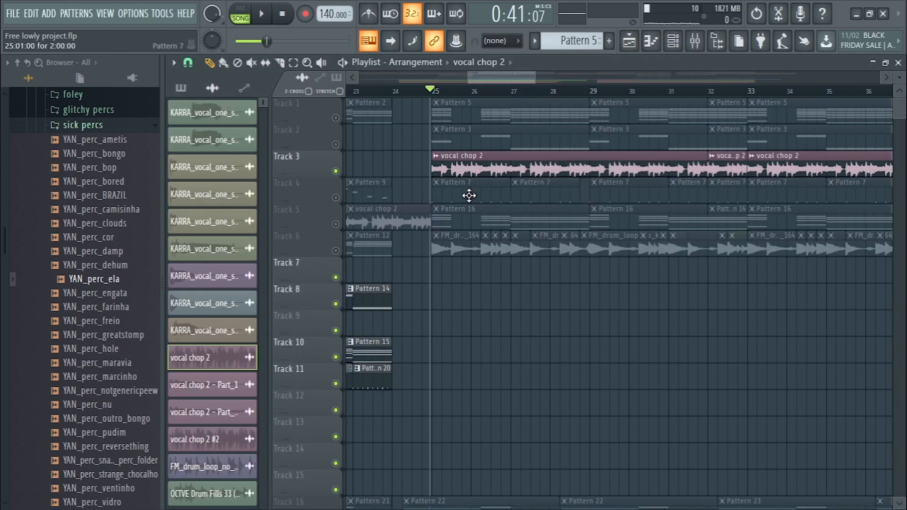
pyautogui.press('space')
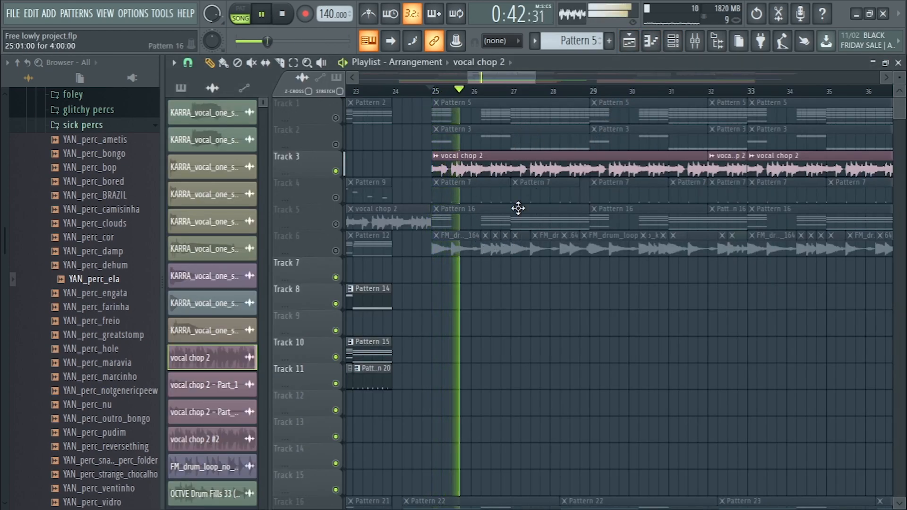
pyautogui.press('space')
# Step: Re-enable all the tracks and play the full first drop from bar 25
pyautogui.scroll(5, 619, 263)
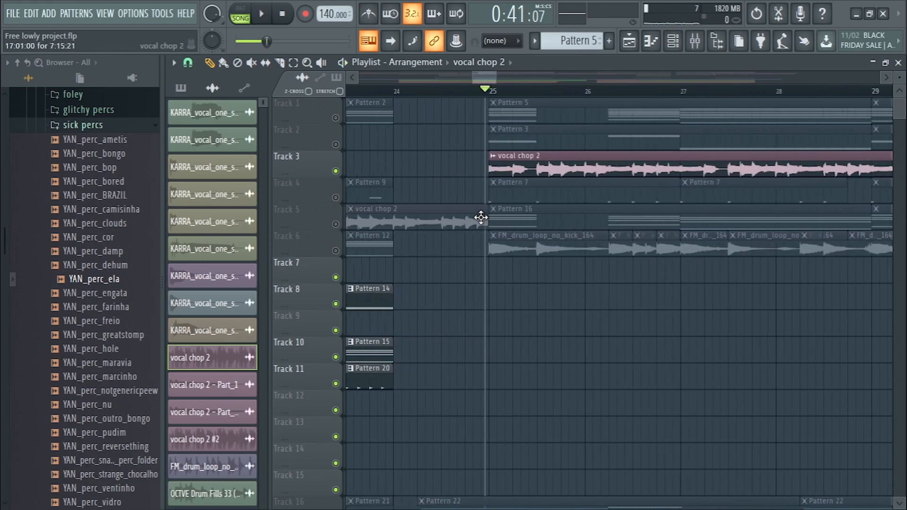
pyautogui.scroll(1, 481, 95)
pyautogui.click(481, 93)
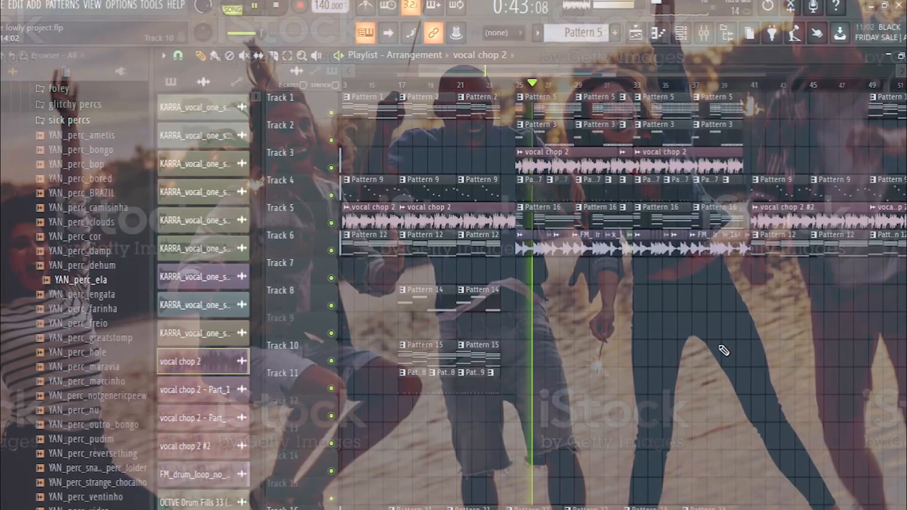
pyautogui.scroll(-2, 724, 350)
pyautogui.scroll(1, 724, 350)
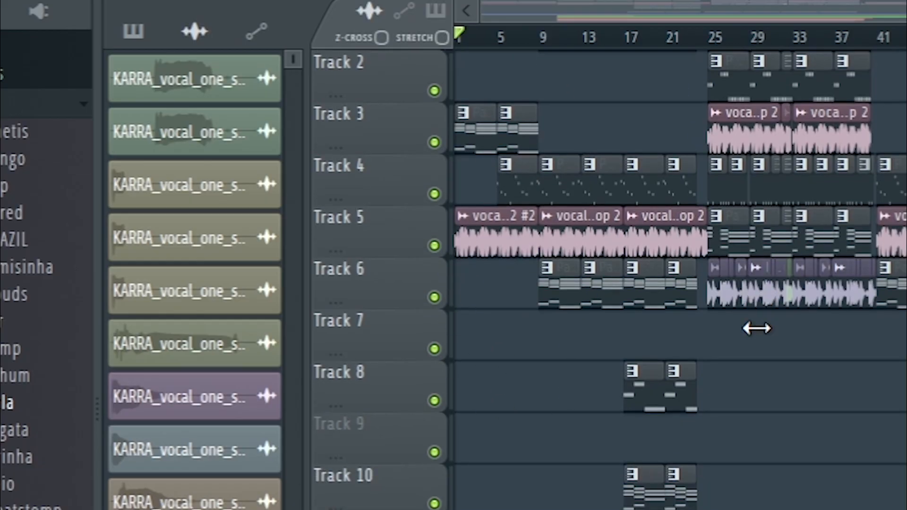
# Step: Look over the whole arrangement and place the playhead at bar 65, where the second drop starts
pyautogui.scroll(-4, 757, 329)
pyautogui.scroll(5, 757, 328)
pyautogui.scroll(-4, 758, 328)
pyautogui.scroll(1, 744, 203)
pyautogui.scroll(4, 744, 203)
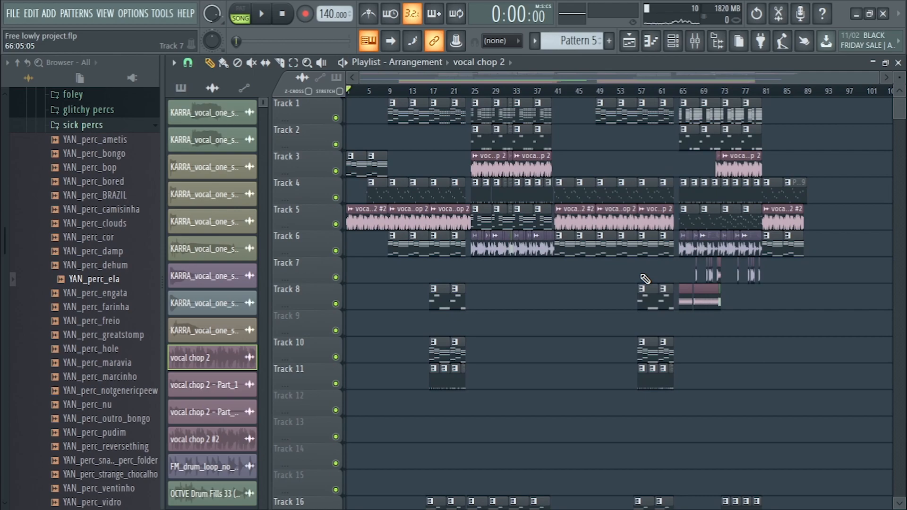
pyautogui.scroll(4, 675, 246)
pyautogui.scroll(3, 465, 192)
pyautogui.moveTo(521, 91); pyautogui.dragTo(529, 89)
pyautogui.scroll(-4, 505, 196)
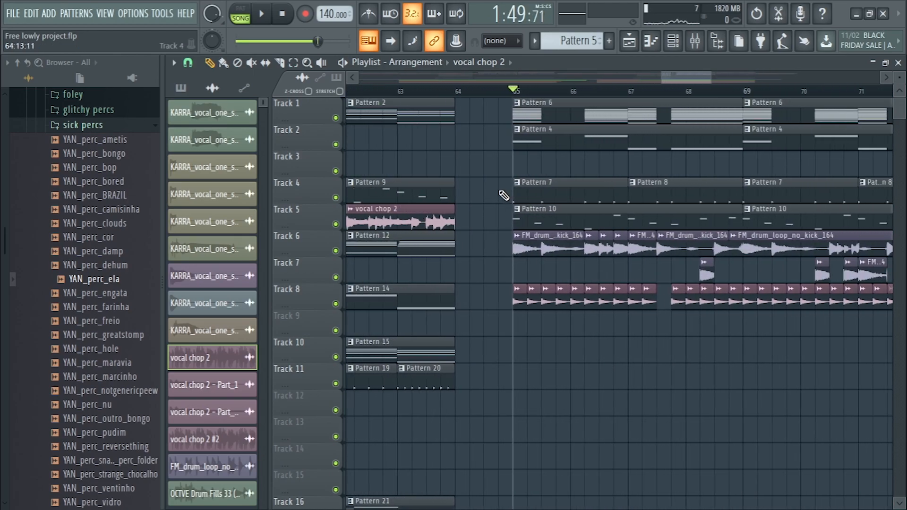
# Step: Solo Track 5 to hear Pattern 10 from bar 65, and re-enable the other tracks
pyautogui.scroll(-3, 538, 288)
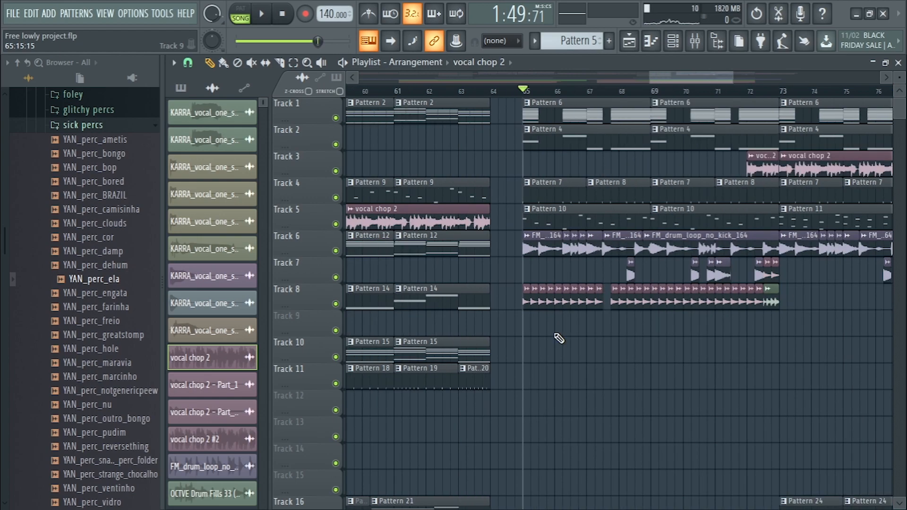
pyautogui.scroll(5, 558, 339)
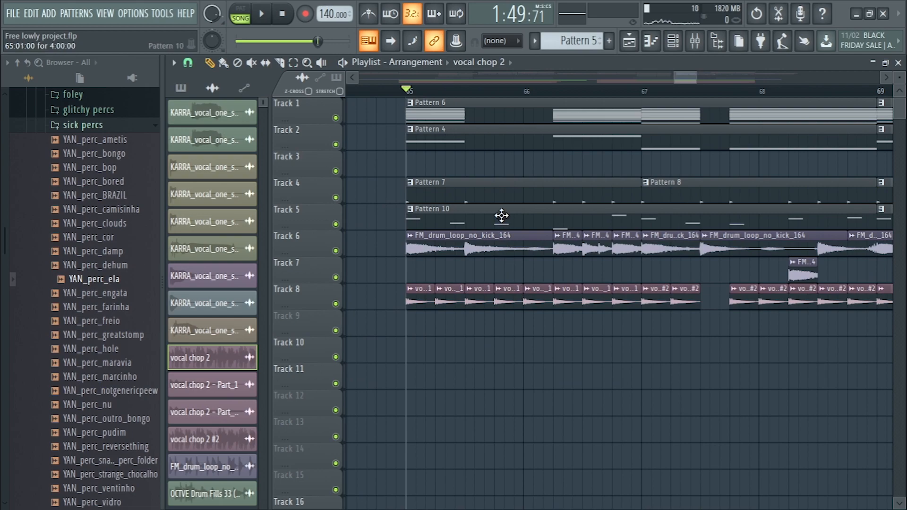
pyautogui.scroll(-5, 517, 283)
pyautogui.scroll(3, 517, 286)
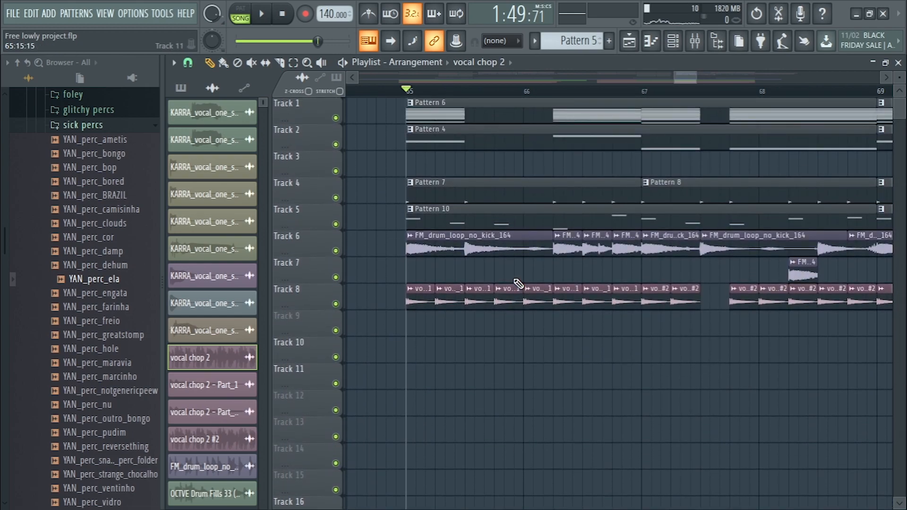
pyautogui.scroll(-4, 520, 293)
pyautogui.scroll(6, 519, 293)
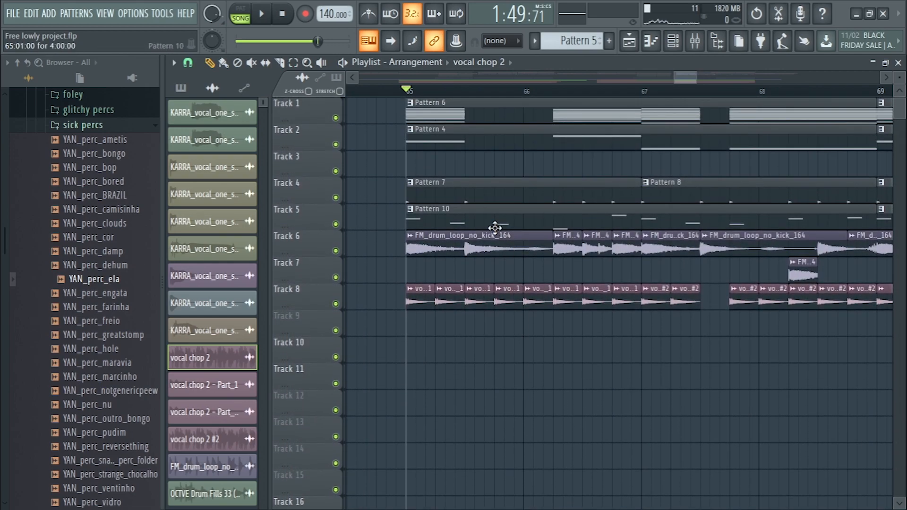
pyautogui.rightClick(338, 224)
pyautogui.press('space')
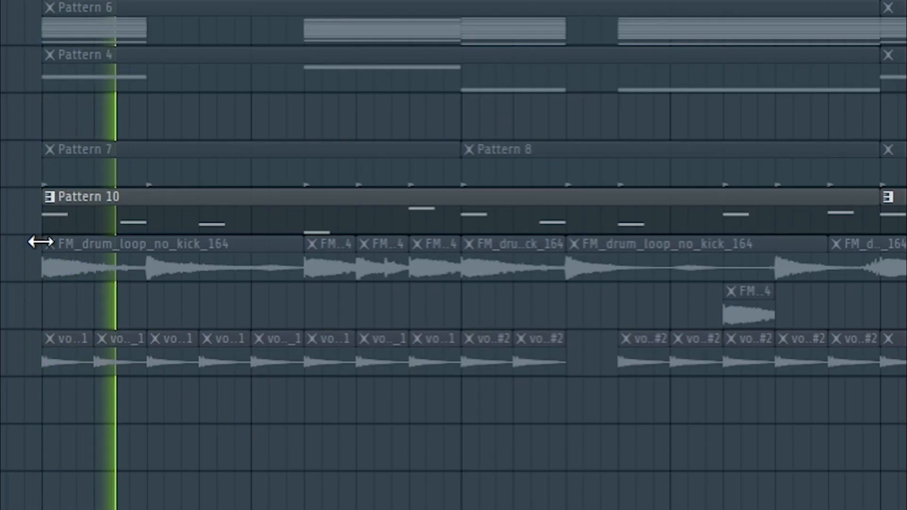
pyautogui.press('space')
pyautogui.rightClick(339, 224)
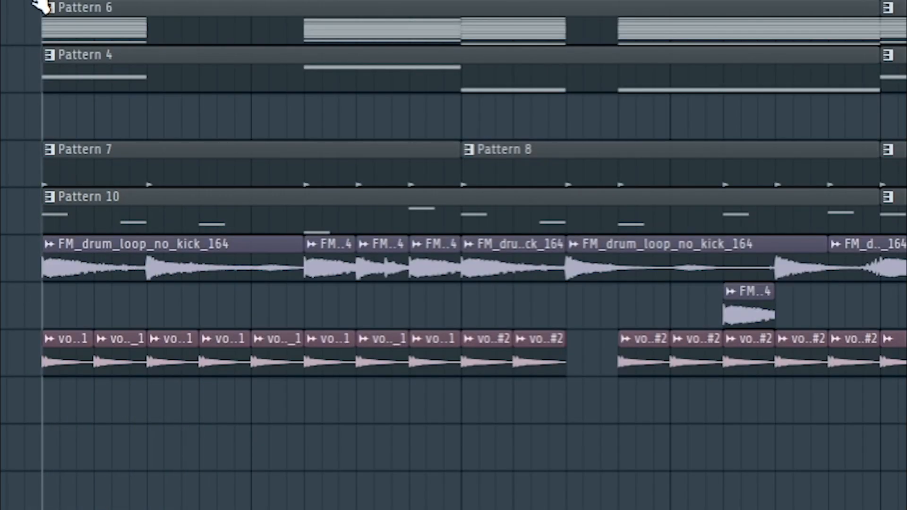
# Step: Open Pattern 10 in the channel rack and inspect the LD Magnatron preset in reFX Nexus #4
pyautogui.doubleClick(448, 210)
pyautogui.scroll(-2, 446, 217)
pyautogui.scroll(-4, 446, 217)
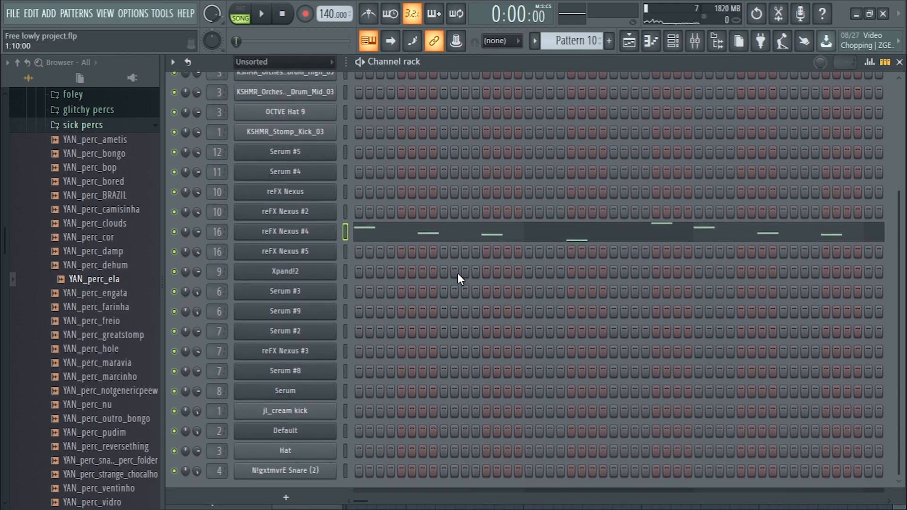
pyautogui.click(318, 229)
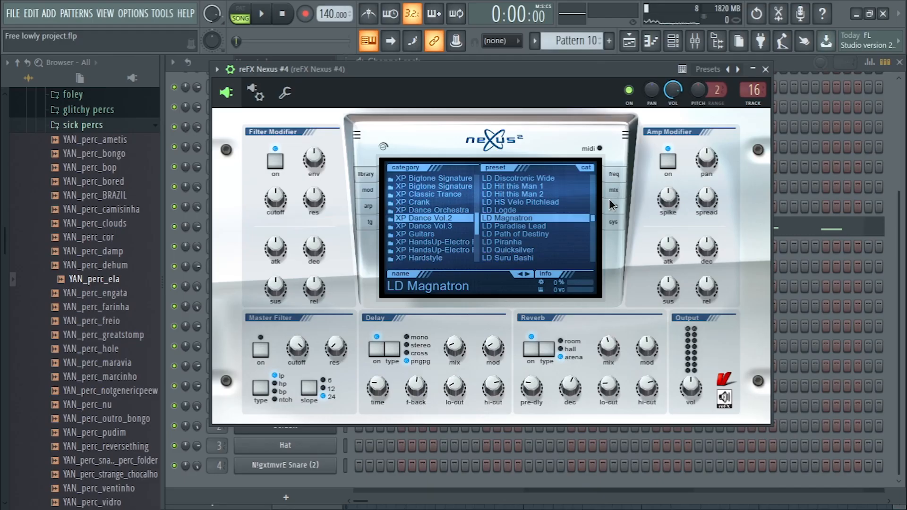
pyautogui.moveTo(528, 75); pyautogui.dragTo(540, 75)
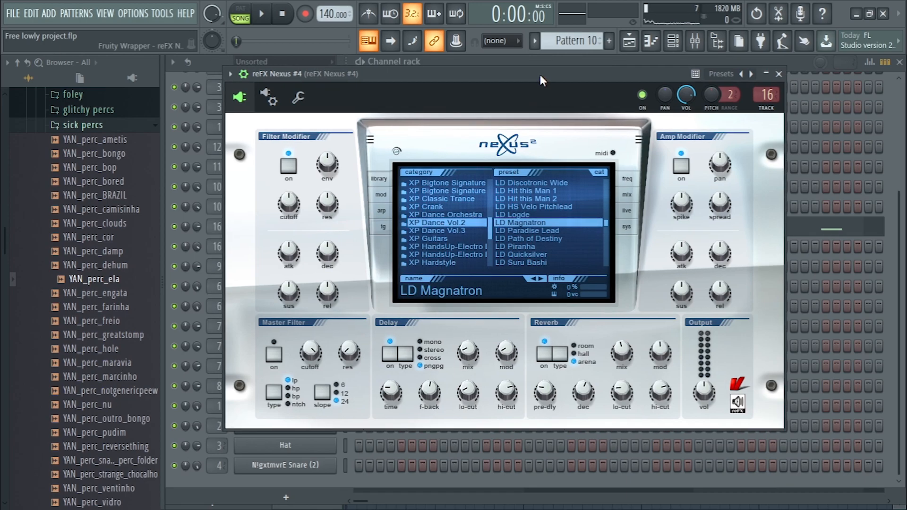
pyautogui.press('Escape')
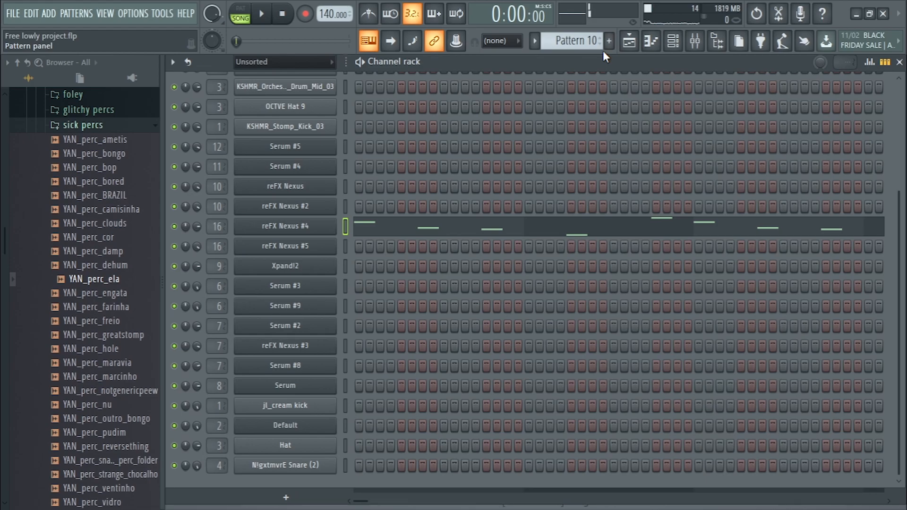
# Step: Return to the playlist, solo the vocal chop clips on Track 8, and listen from bar 65 with Track 7 also enabled
pyautogui.click(627, 41)
pyautogui.scroll(2, 439, 189)
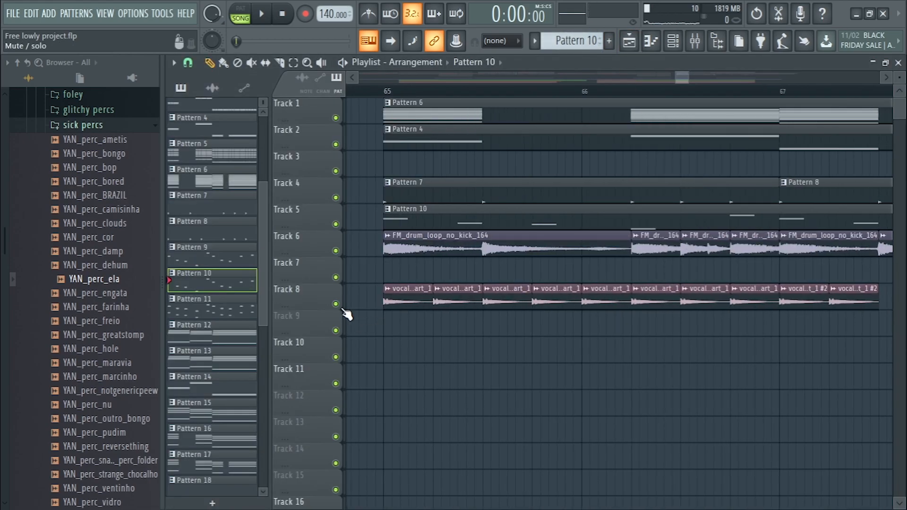
pyautogui.rightClick(336, 304)
pyautogui.click(348, 90)
pyautogui.scroll(-6, 487, 209)
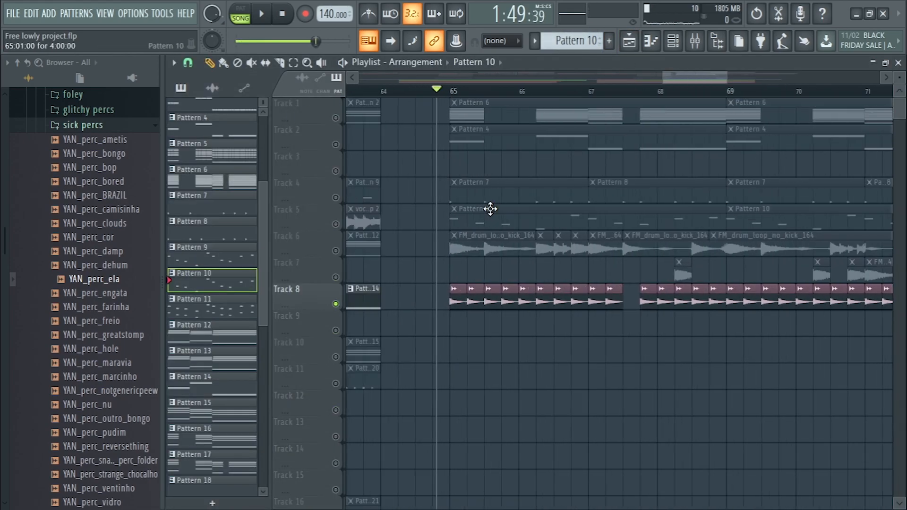
pyautogui.scroll(7, 516, 283)
pyautogui.click(557, 91)
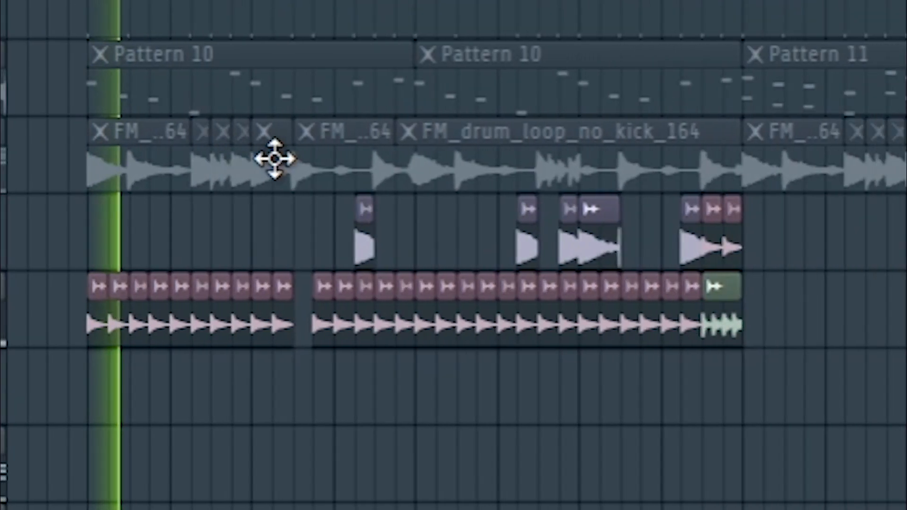
pyautogui.scroll(-1, 274, 158)
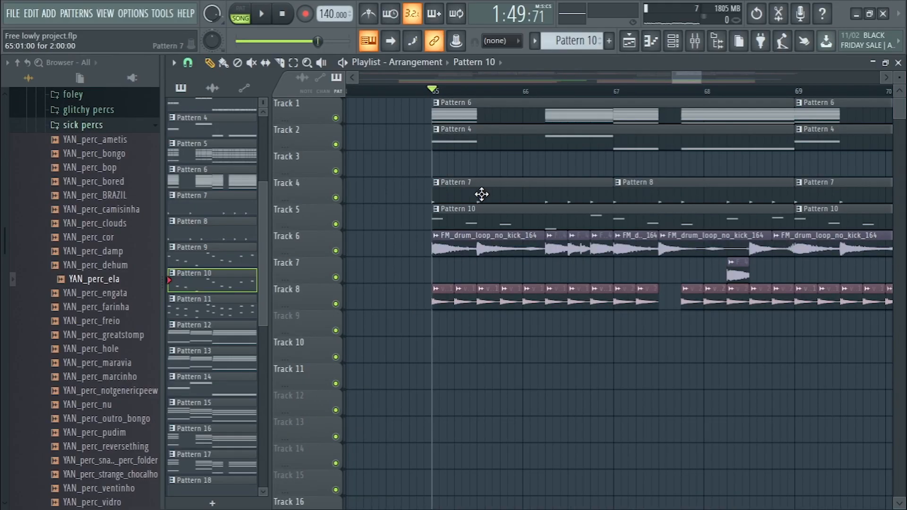
# Step: Compare the first drop at bar 25 with the second drop at bar 65 across the playlist tracks
pyautogui.scroll(-5, 466, 244)
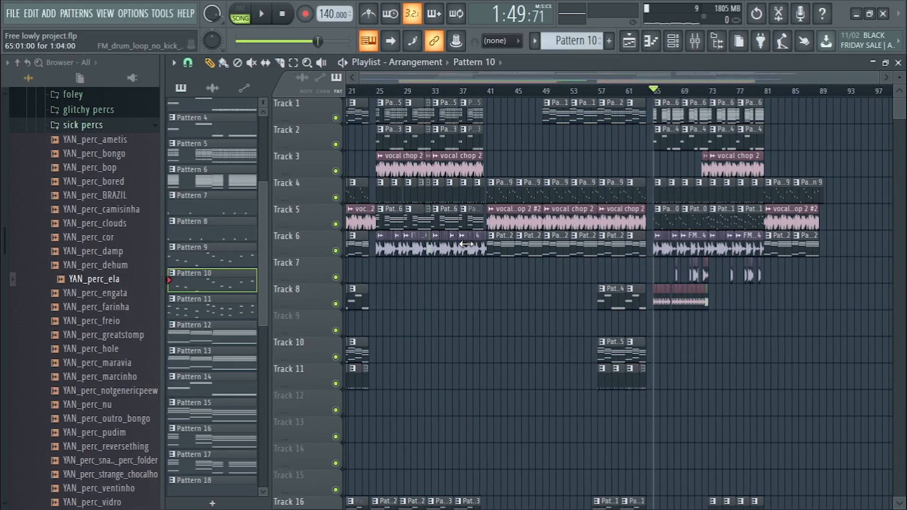
pyautogui.scroll(4, 680, 282)
pyautogui.scroll(-3, 681, 283)
pyautogui.scroll(3, 683, 283)
pyautogui.scroll(-3, 737, 288)
pyautogui.scroll(3, 745, 324)
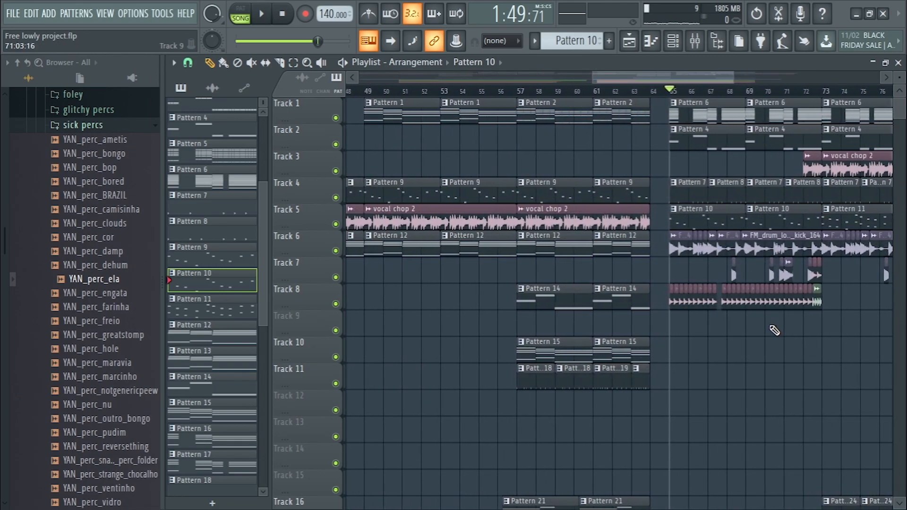
# Step: Play the second drop from bar 65 with all tracks enabled, checking its clips down to Track 16, and stop playback
pyautogui.press('space')
pyautogui.hscroll(2, 739, 338)
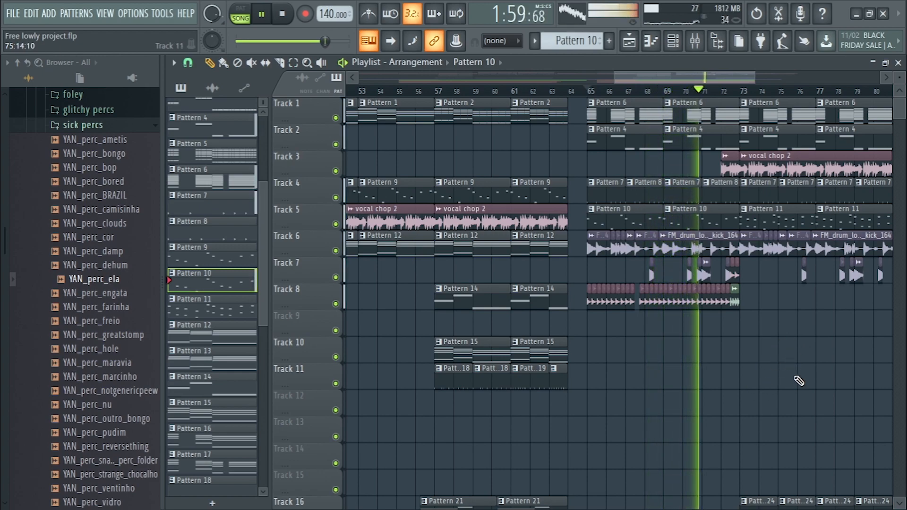
pyautogui.scroll(3, 799, 381)
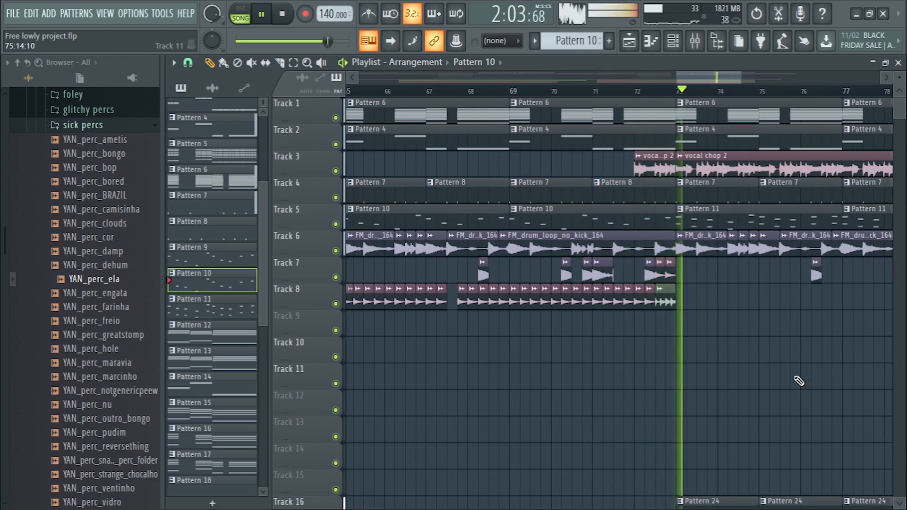
pyautogui.scroll(-3, 739, 372)
pyautogui.scroll(-5, 738, 371)
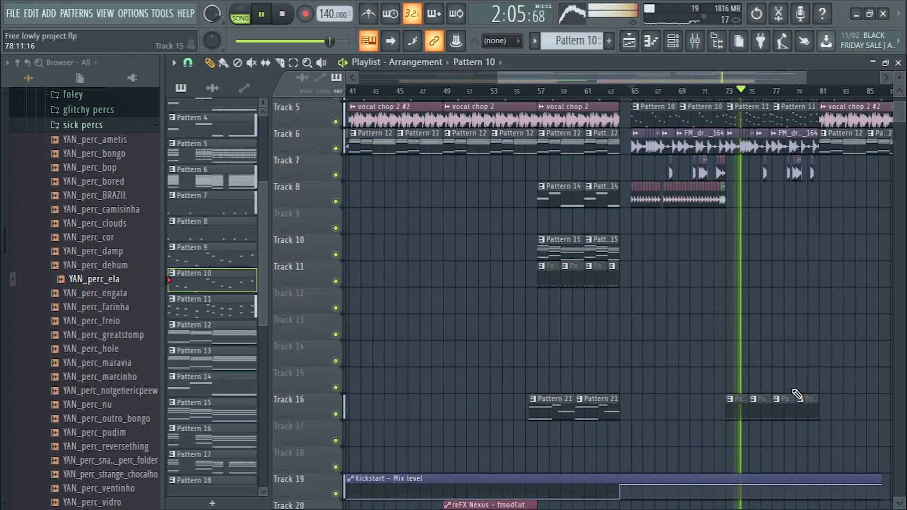
pyautogui.scroll(5, 841, 401)
pyautogui.scroll(-4, 798, 391)
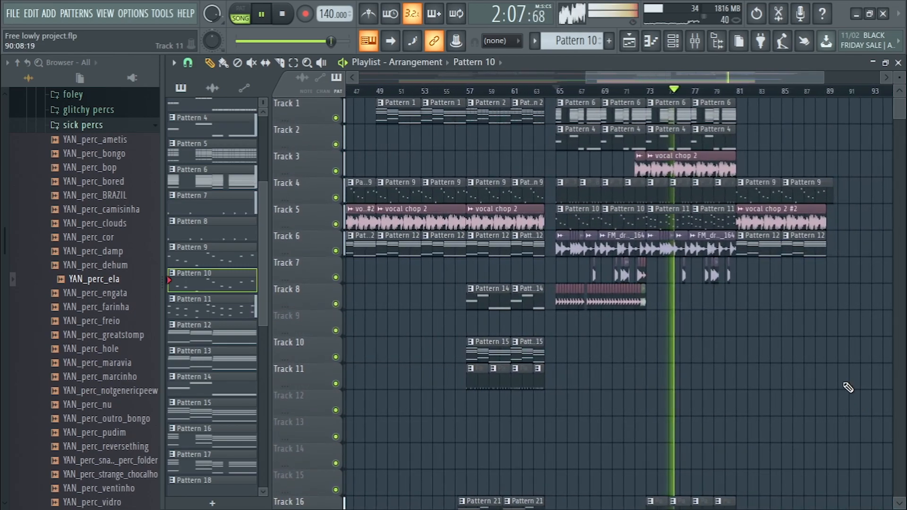
pyautogui.click(290, 20)
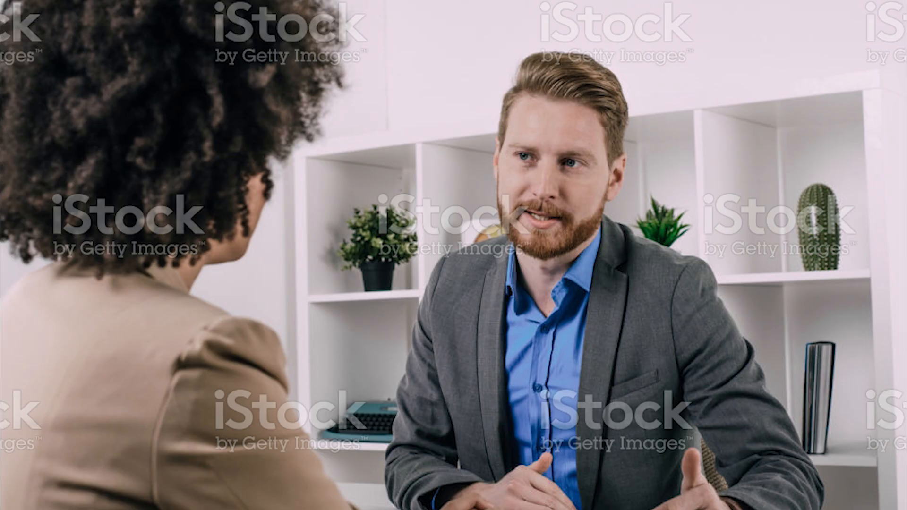